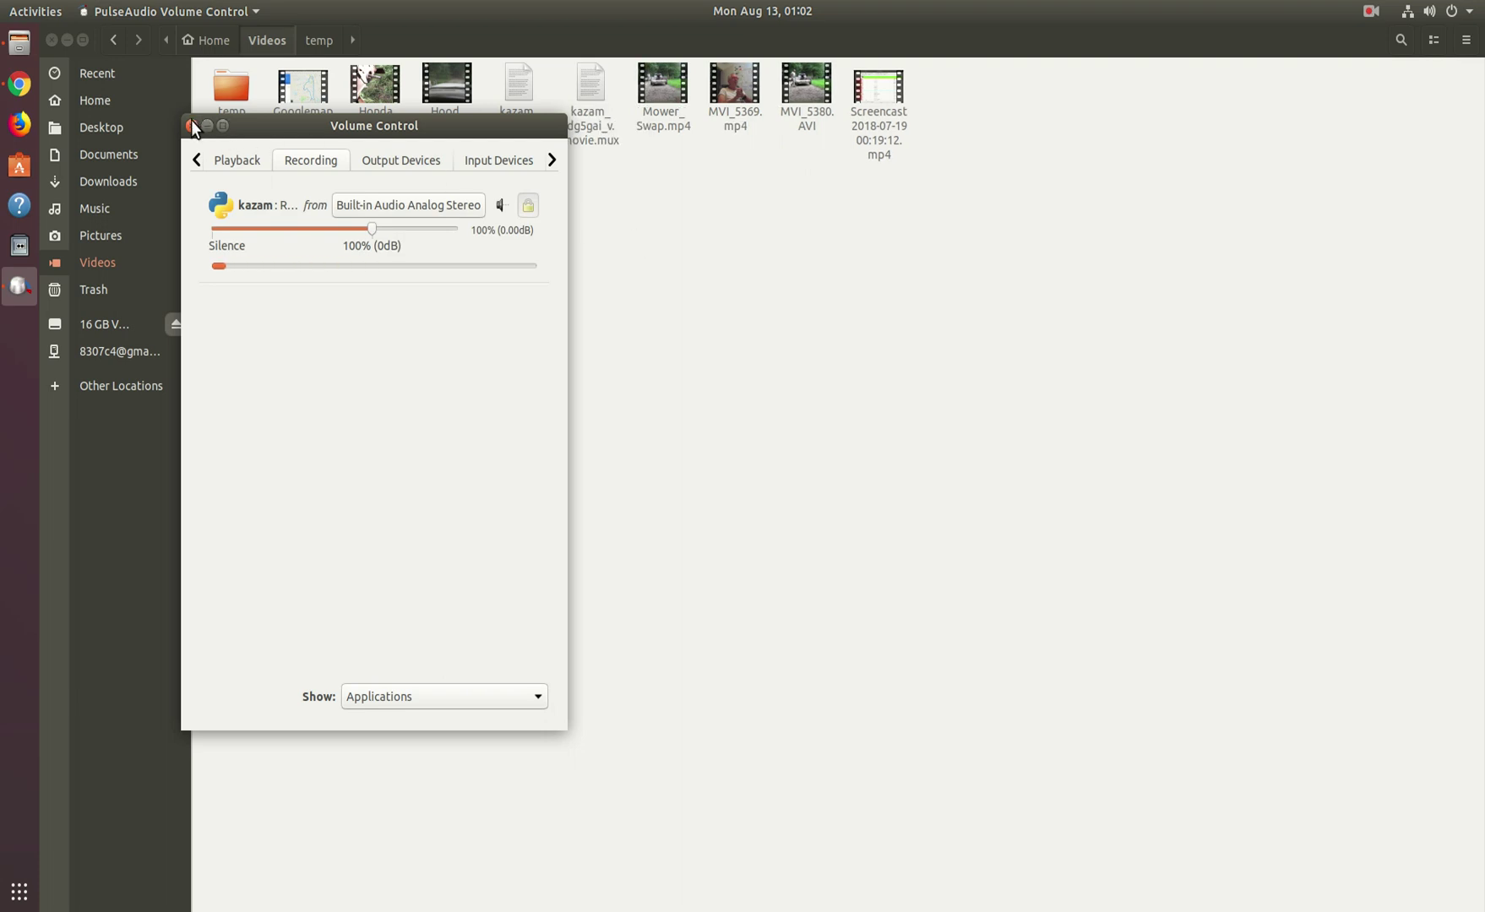
# Close the Volume Control window, open the temp folder inside Videos and select MVI_5367.AVI
pyautogui.click(190, 125)
pyautogui.doubleClick(230, 87)
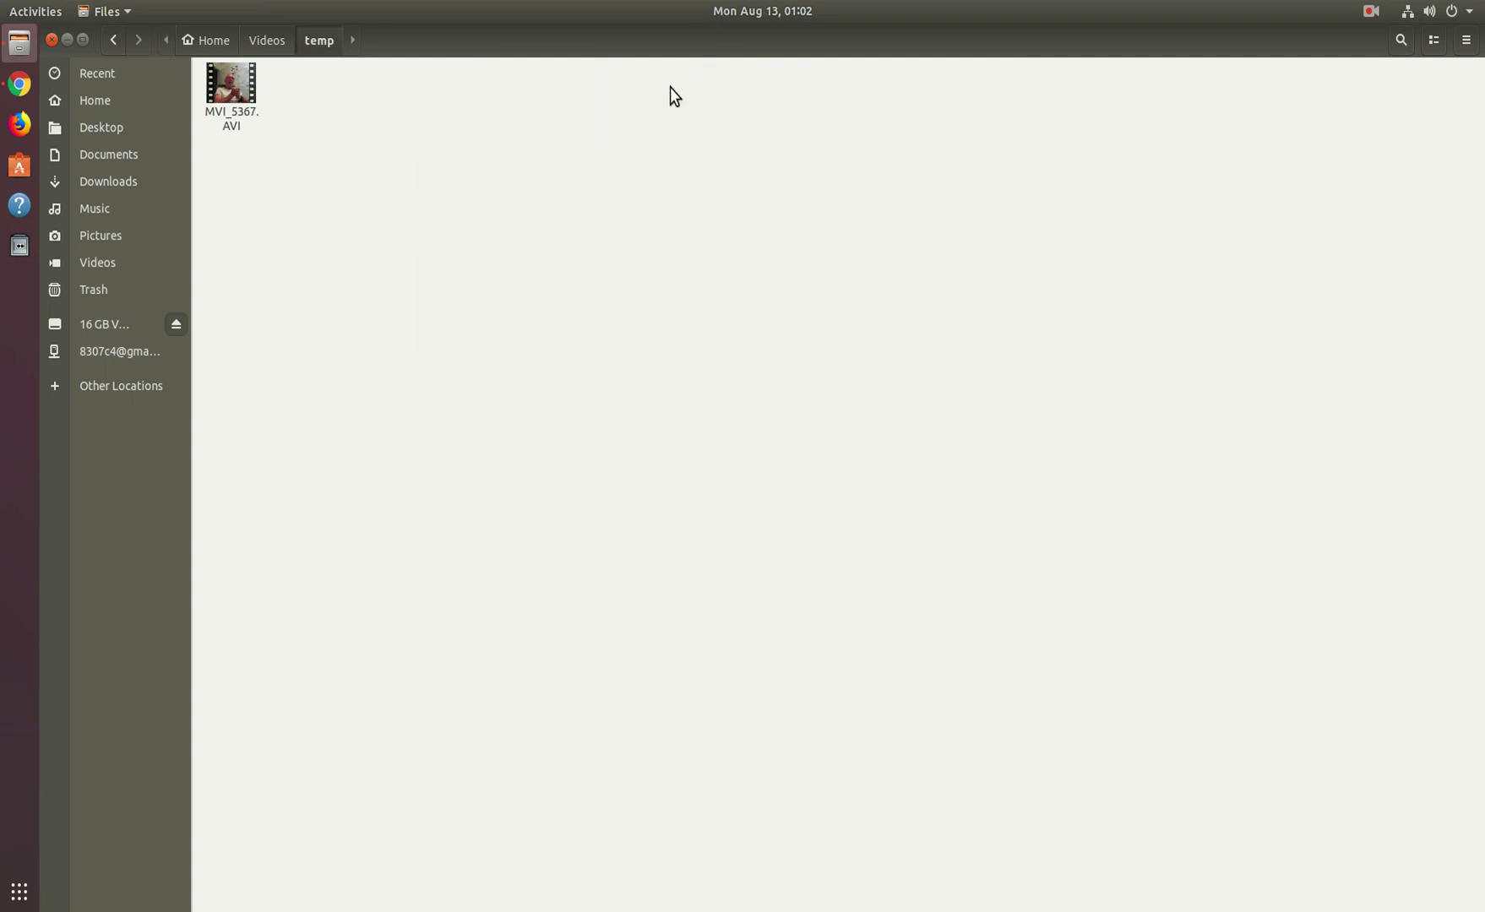
pyautogui.click(242, 127)
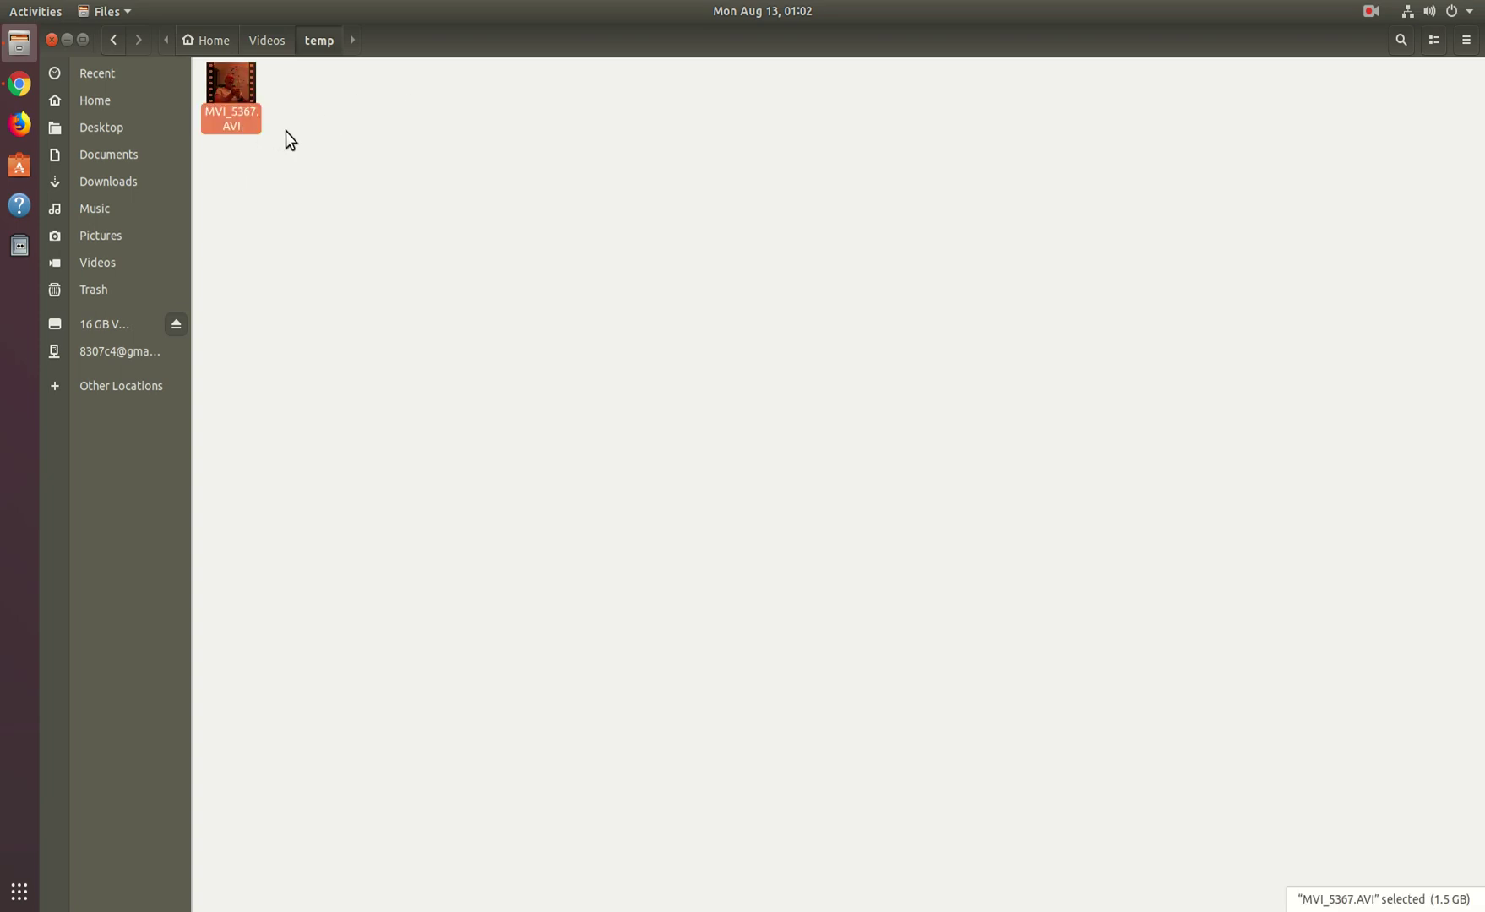
# Check the file size of MVI_5367.AVI in its properties, then close the properties window
pyautogui.rightClick(236, 87)
pyautogui.click(305, 325)
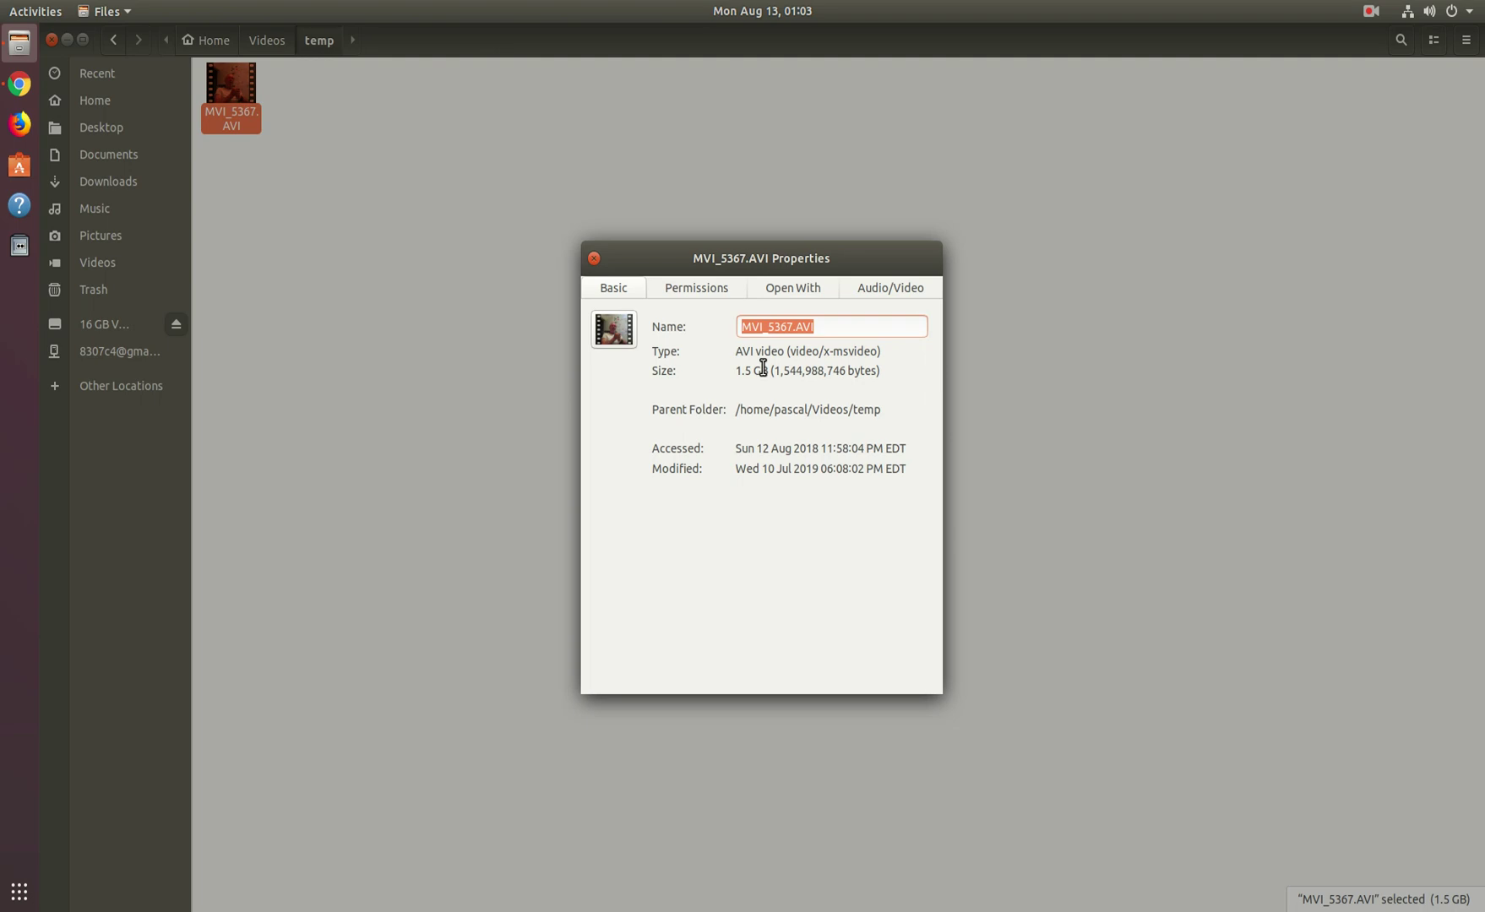
pyautogui.moveTo(764, 369); pyautogui.dragTo(734, 366)
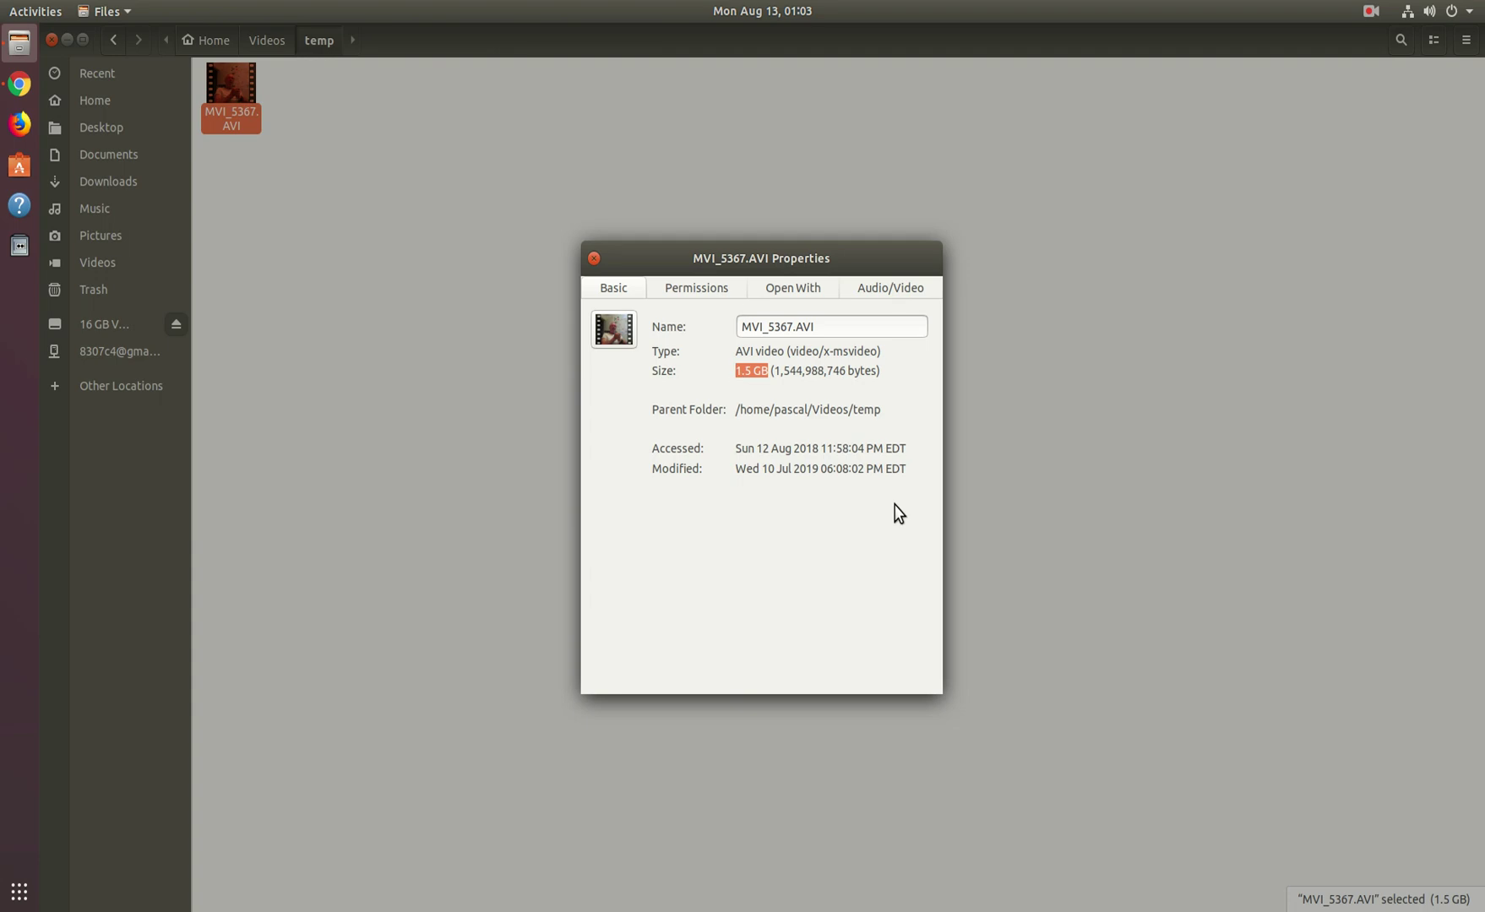
pyautogui.click(597, 259)
# Play MVI_5367.AVI with VLC media player instead of the default application, then close the player
pyautogui.rightClick(265, 80)
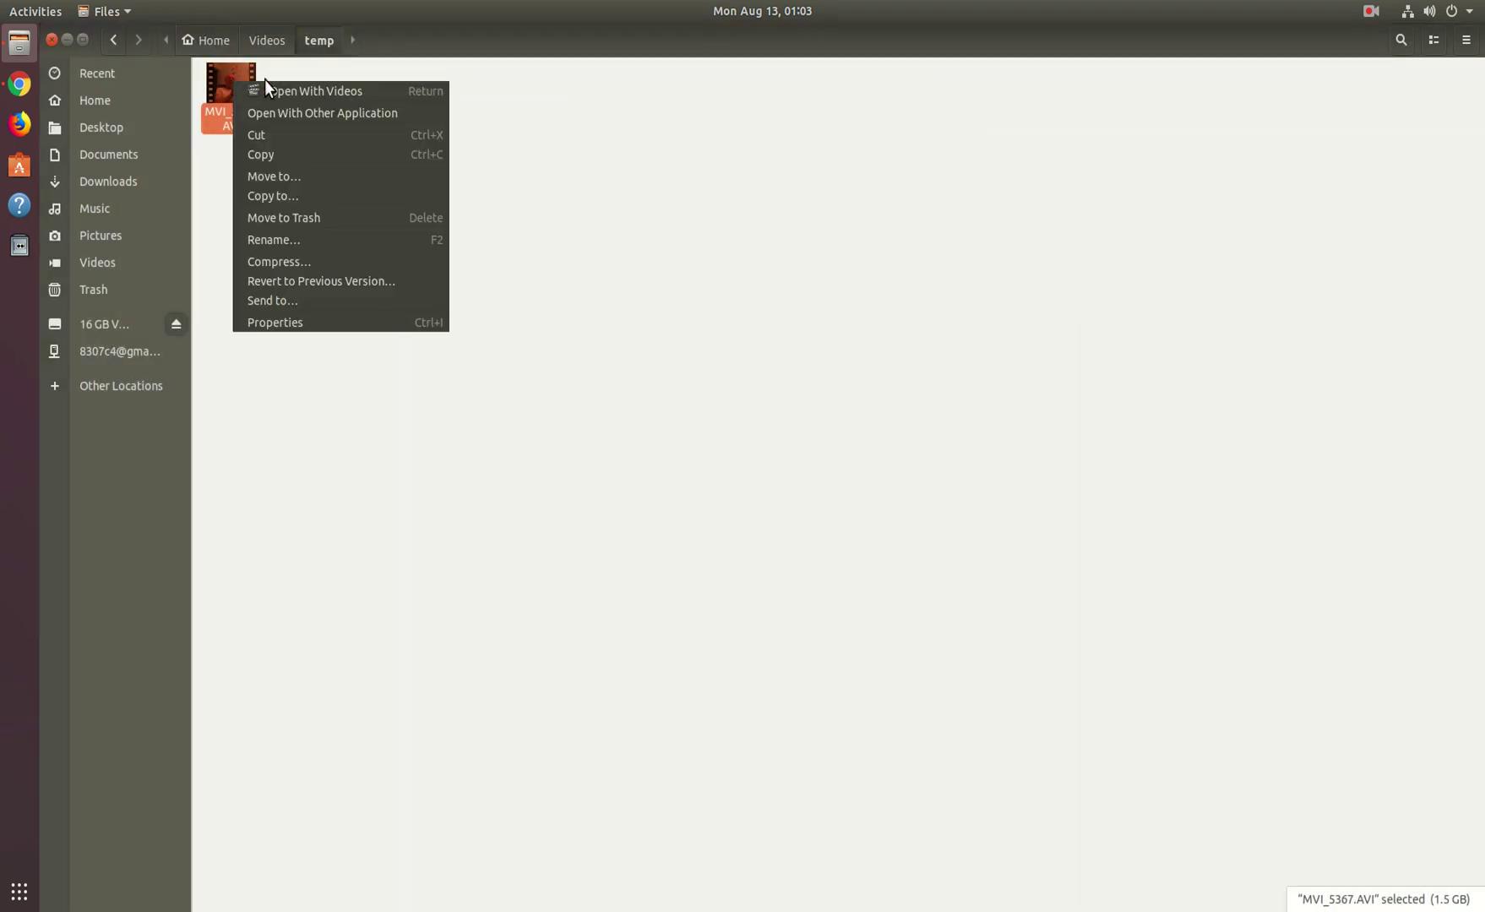
pyautogui.click(303, 113)
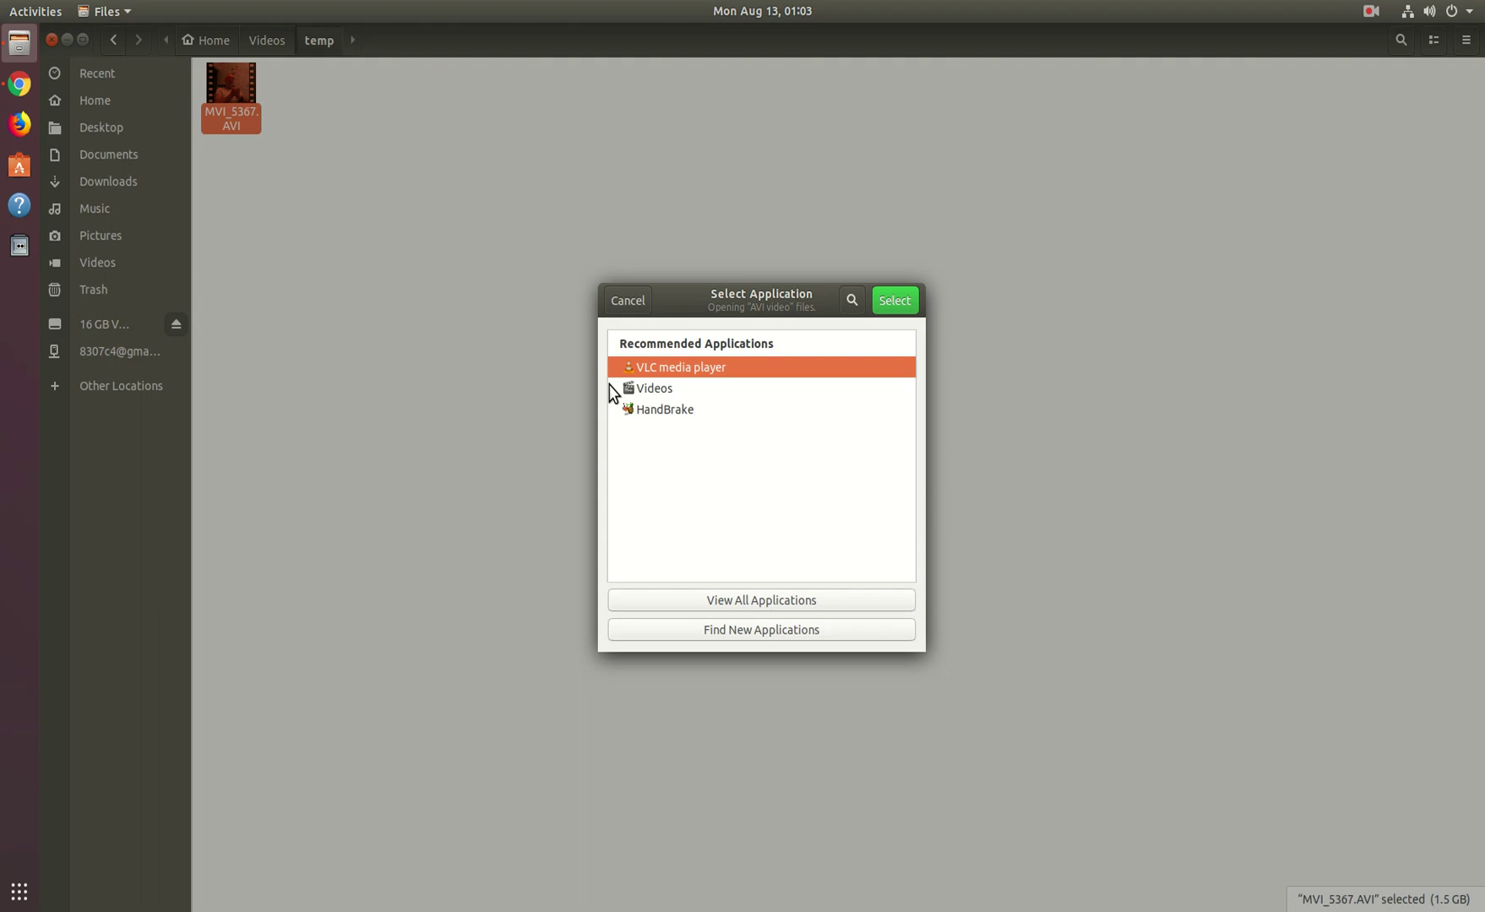
pyautogui.doubleClick(656, 367)
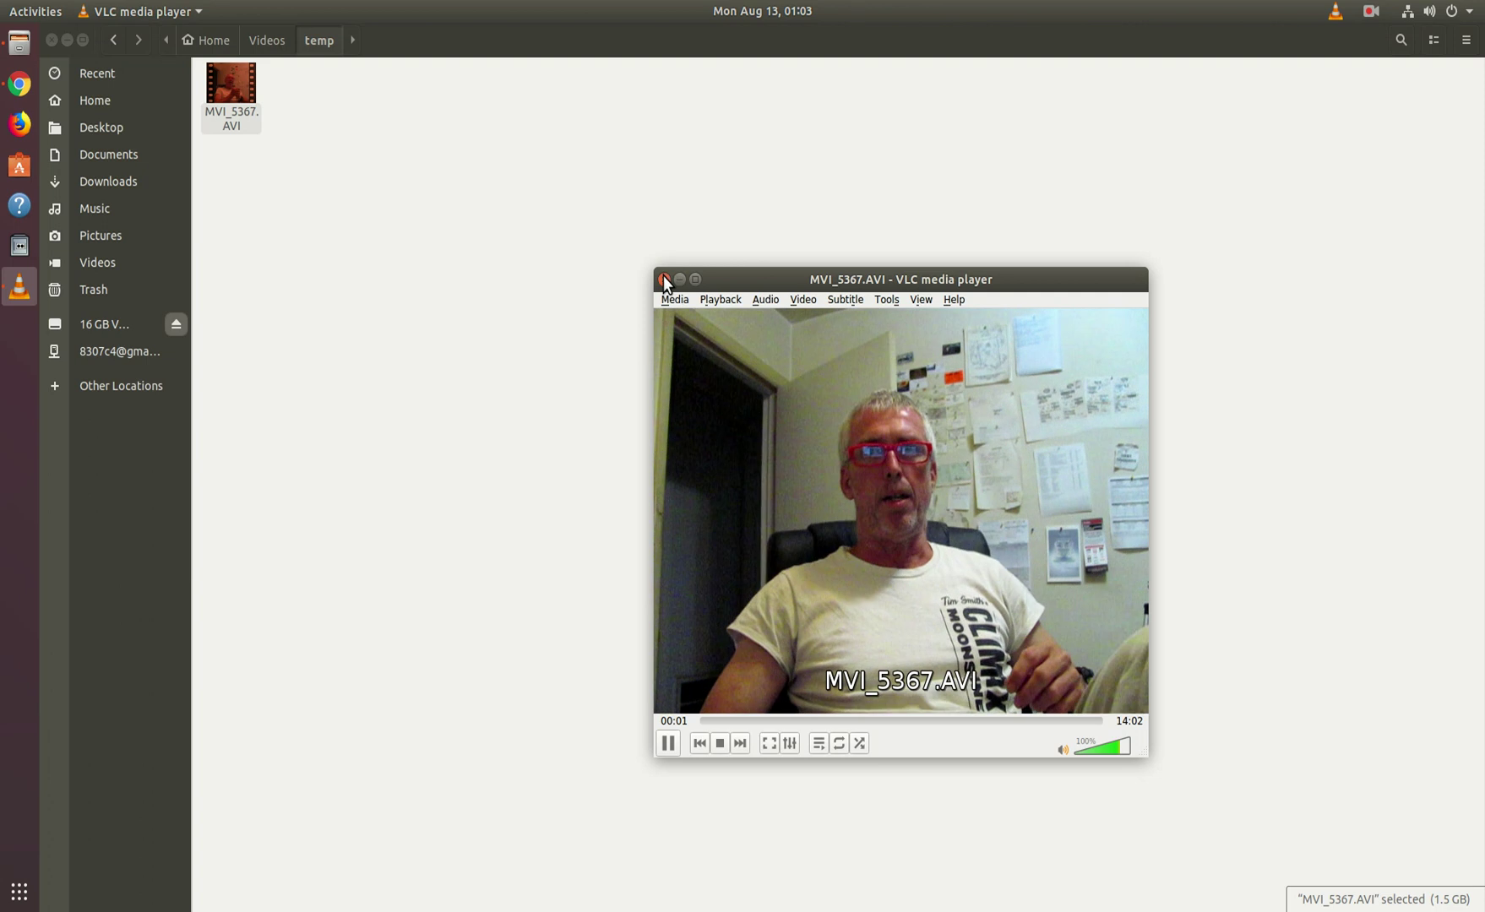
pyautogui.click(664, 278)
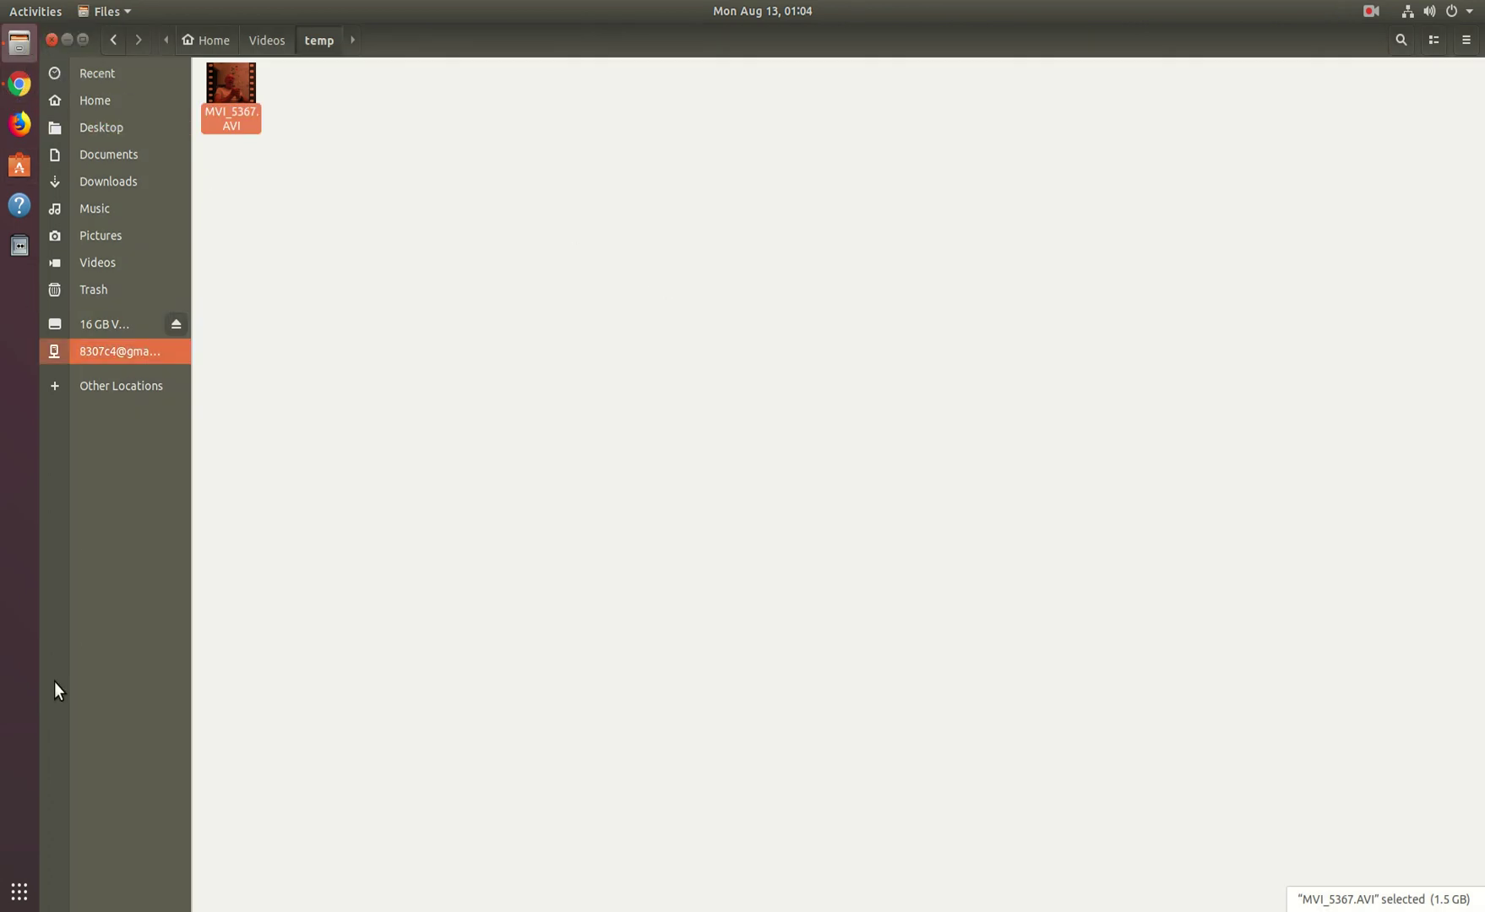
# Find VLC media player through the system's application search and launch it
pyautogui.click(35, 849)
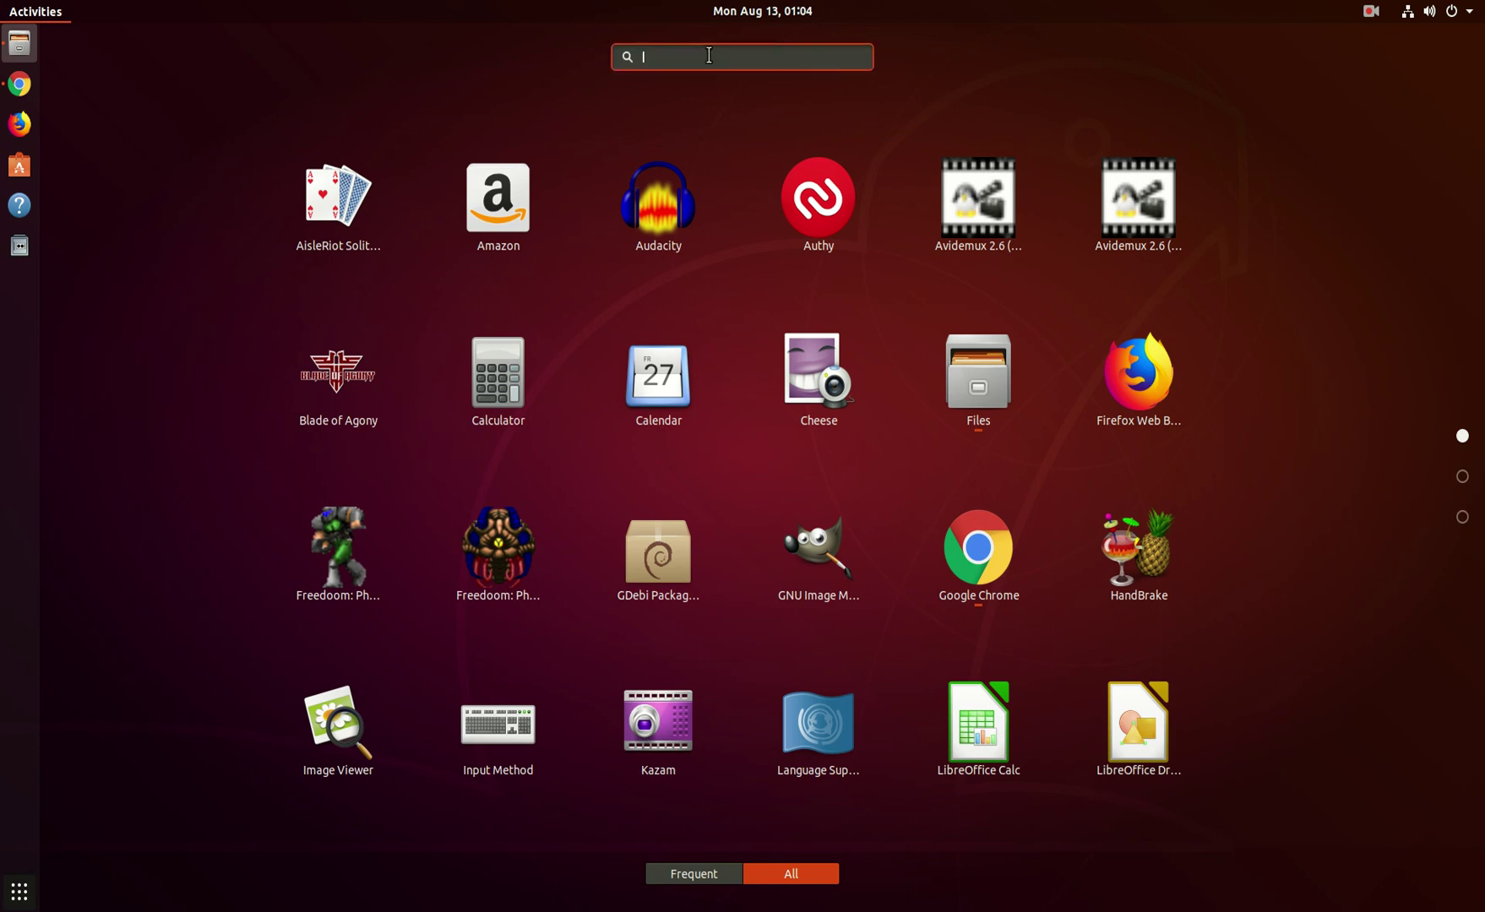
pyautogui.write('vl')
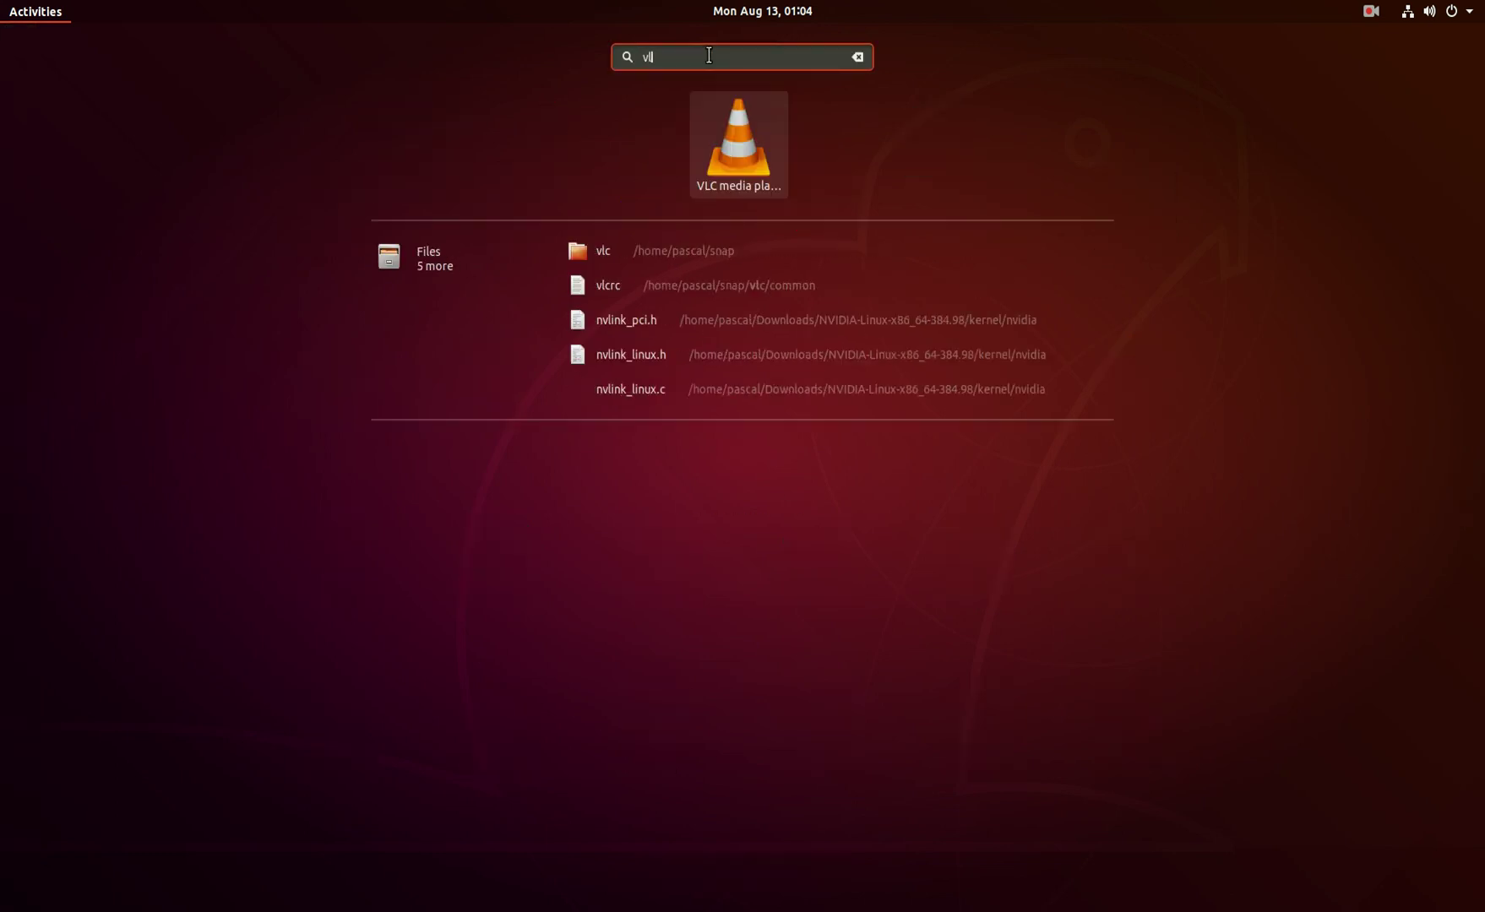
pyautogui.press('Down')
pyautogui.press('Up')
pyautogui.press('Return')
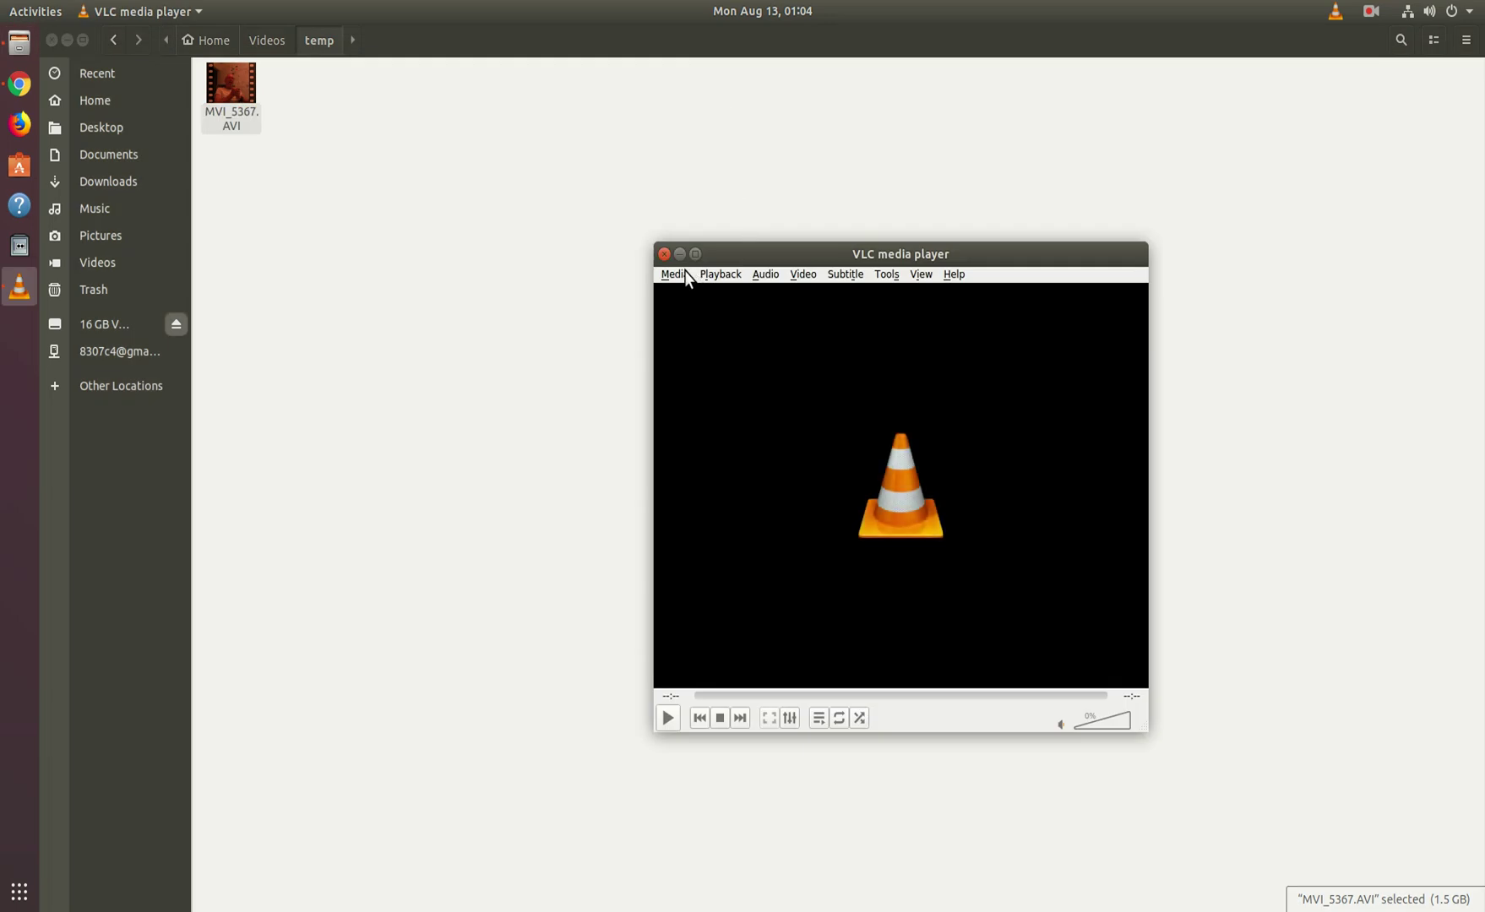
# Start a Convert / Save job and browse the Videos folder for a source file
pyautogui.click(684, 275)
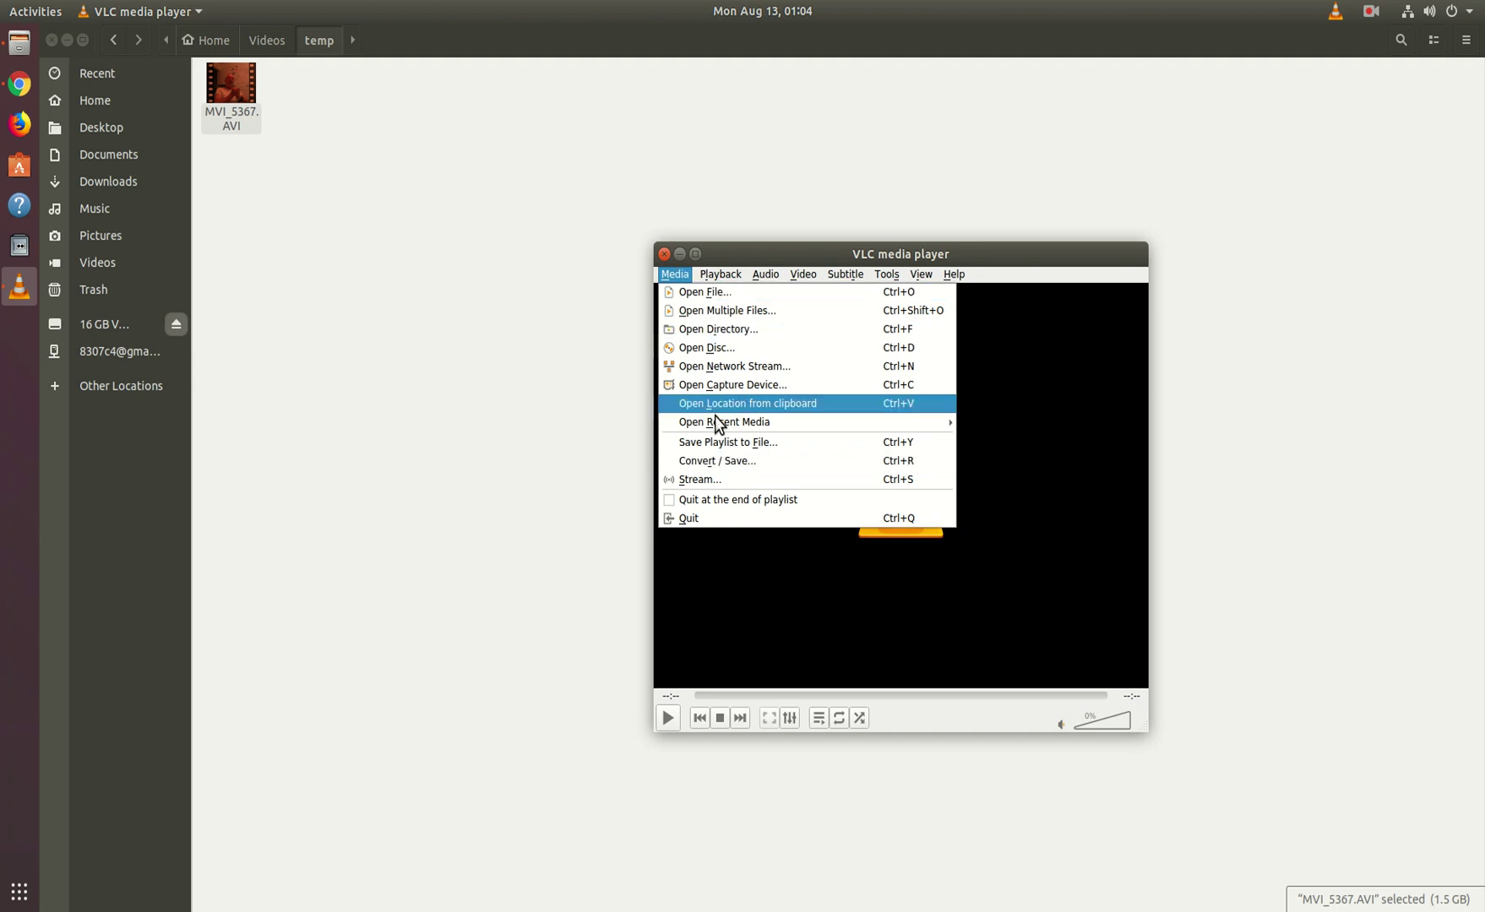
pyautogui.click(716, 464)
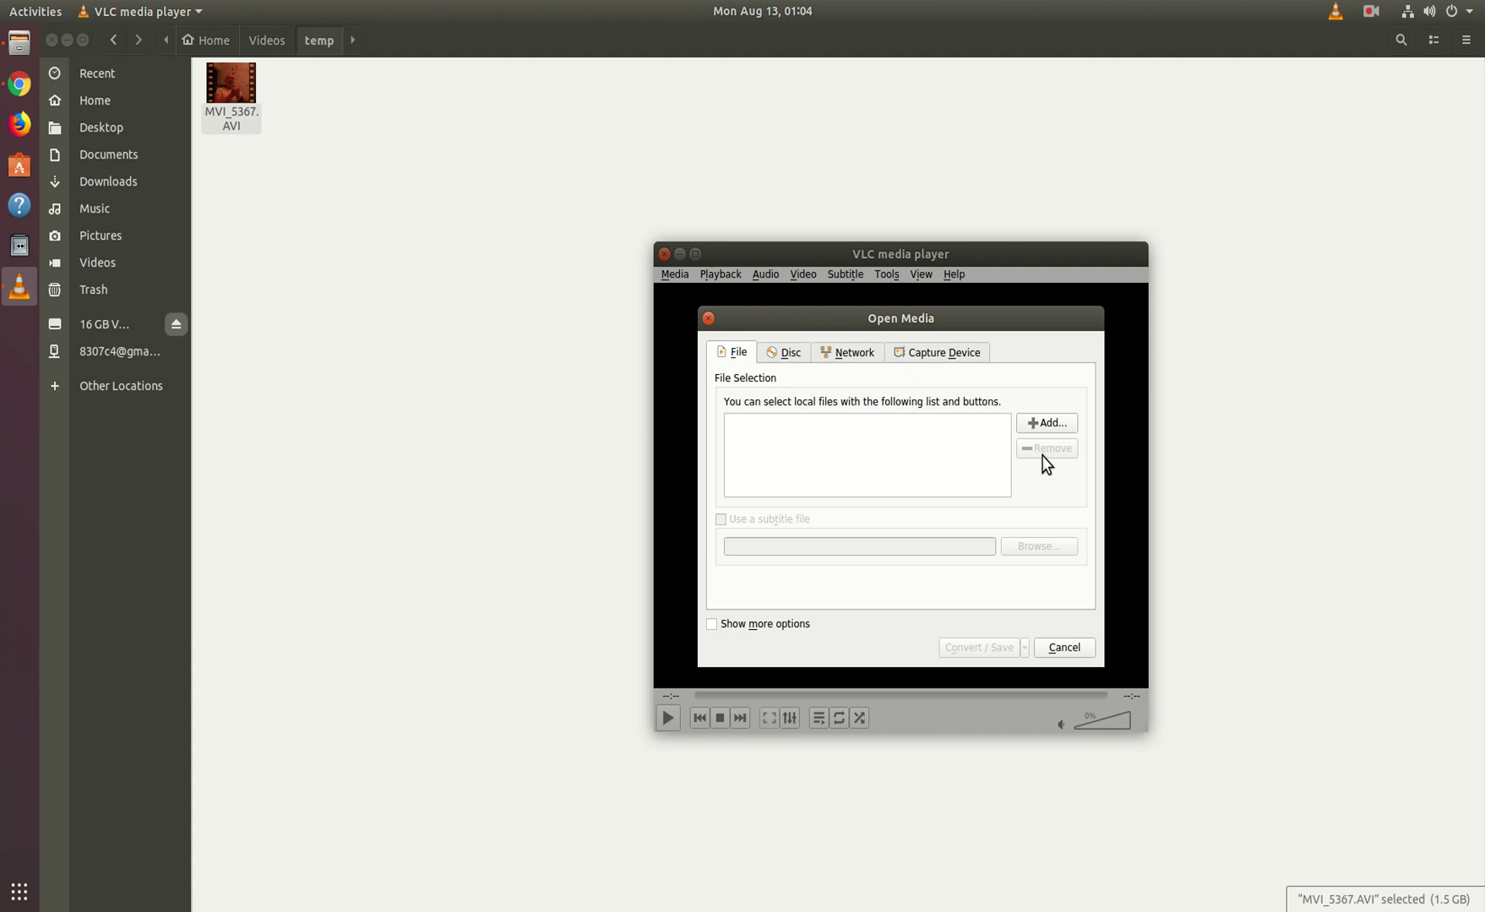
pyautogui.click(1048, 422)
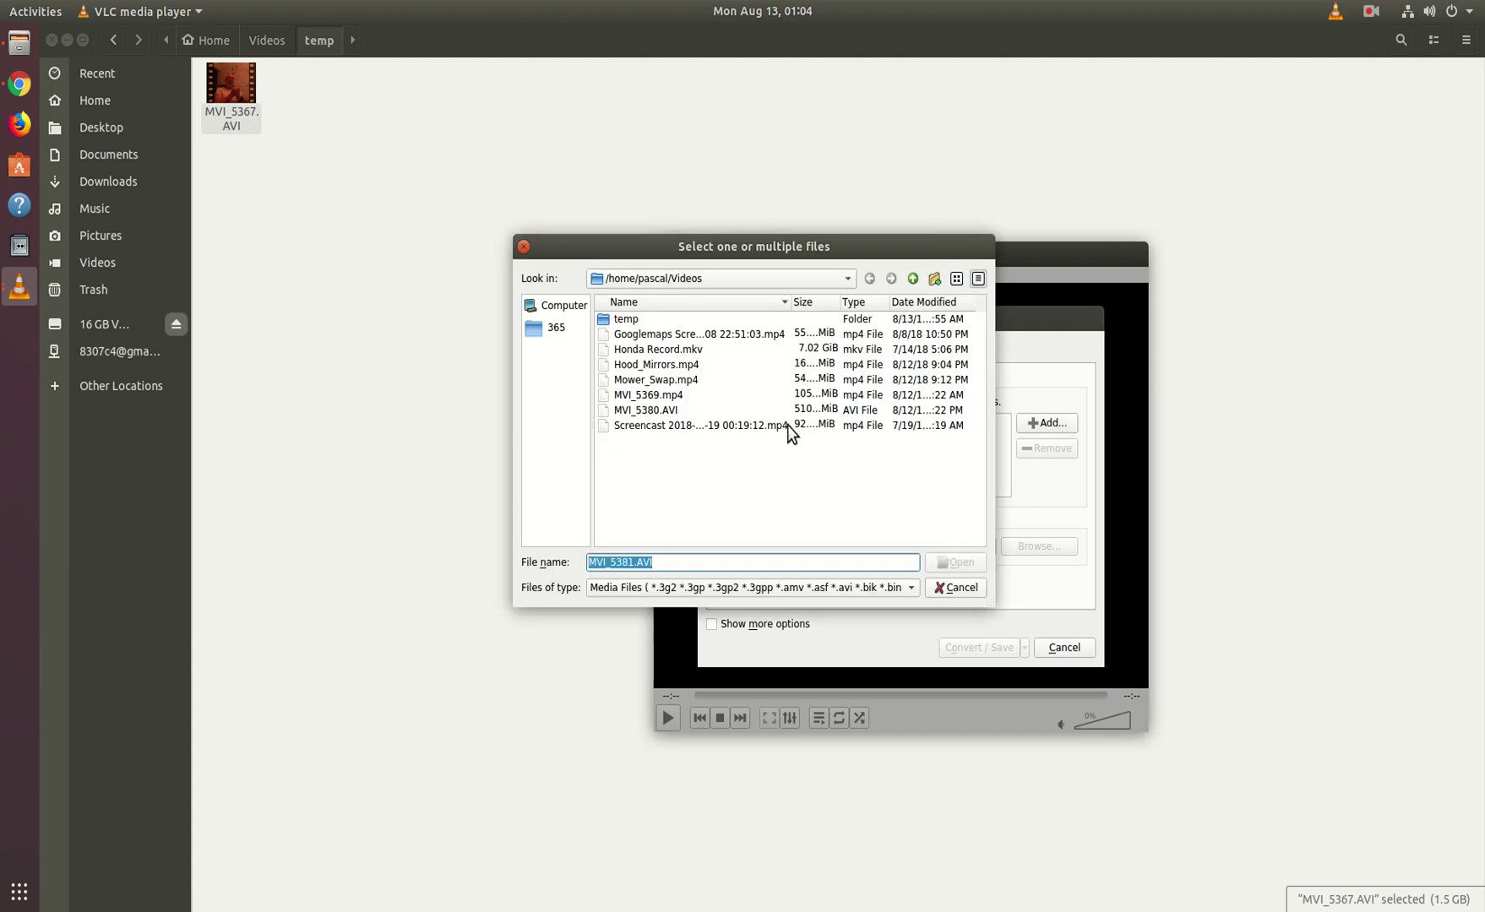
pyautogui.click(846, 278)
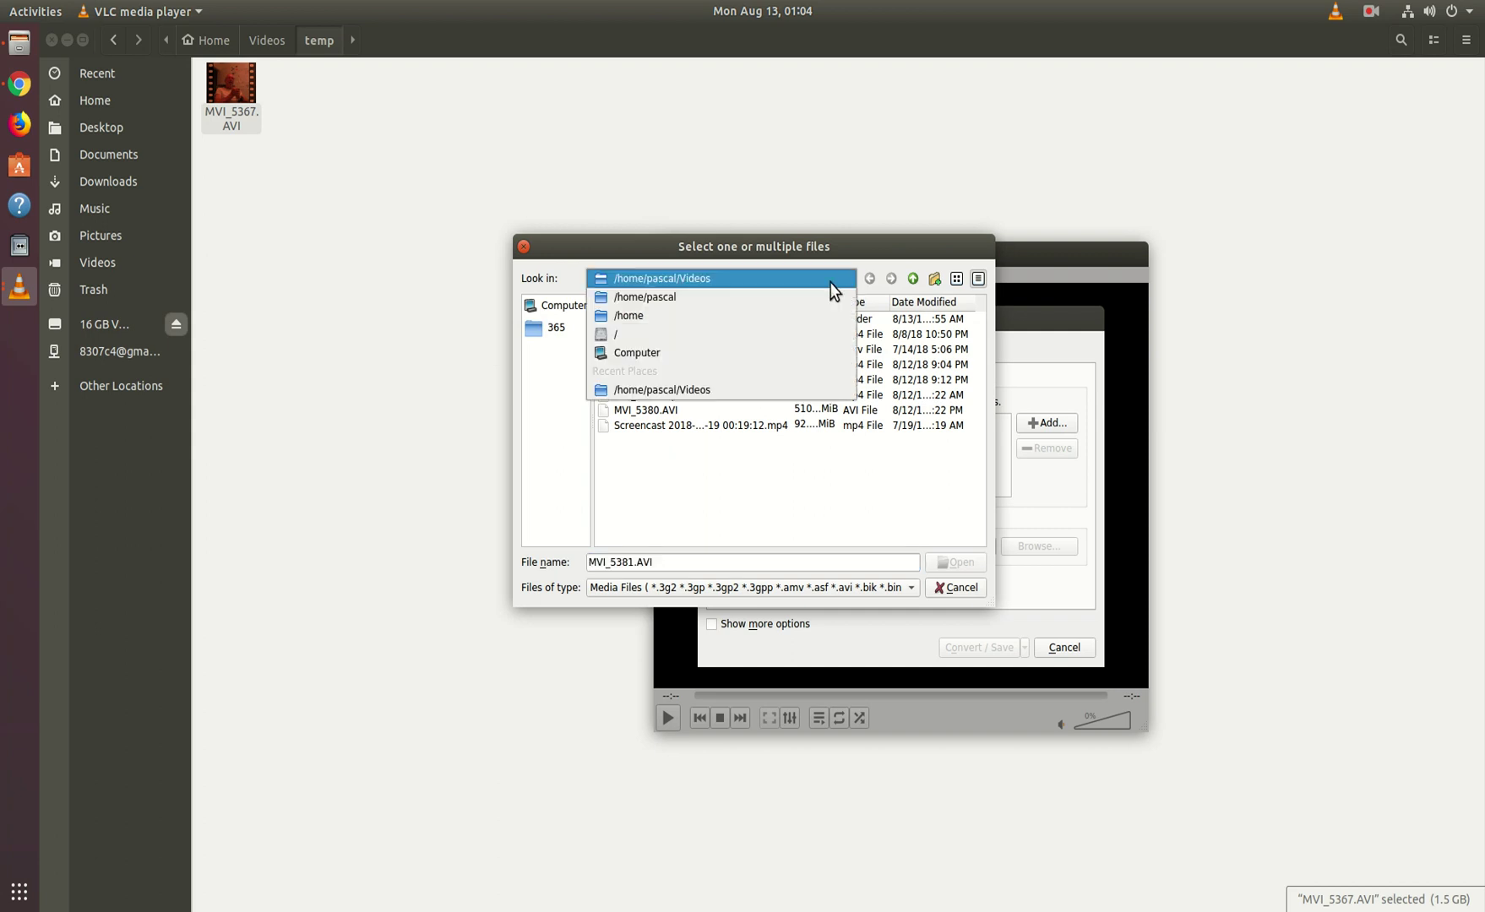
pyautogui.click(764, 279)
pyautogui.click(934, 279)
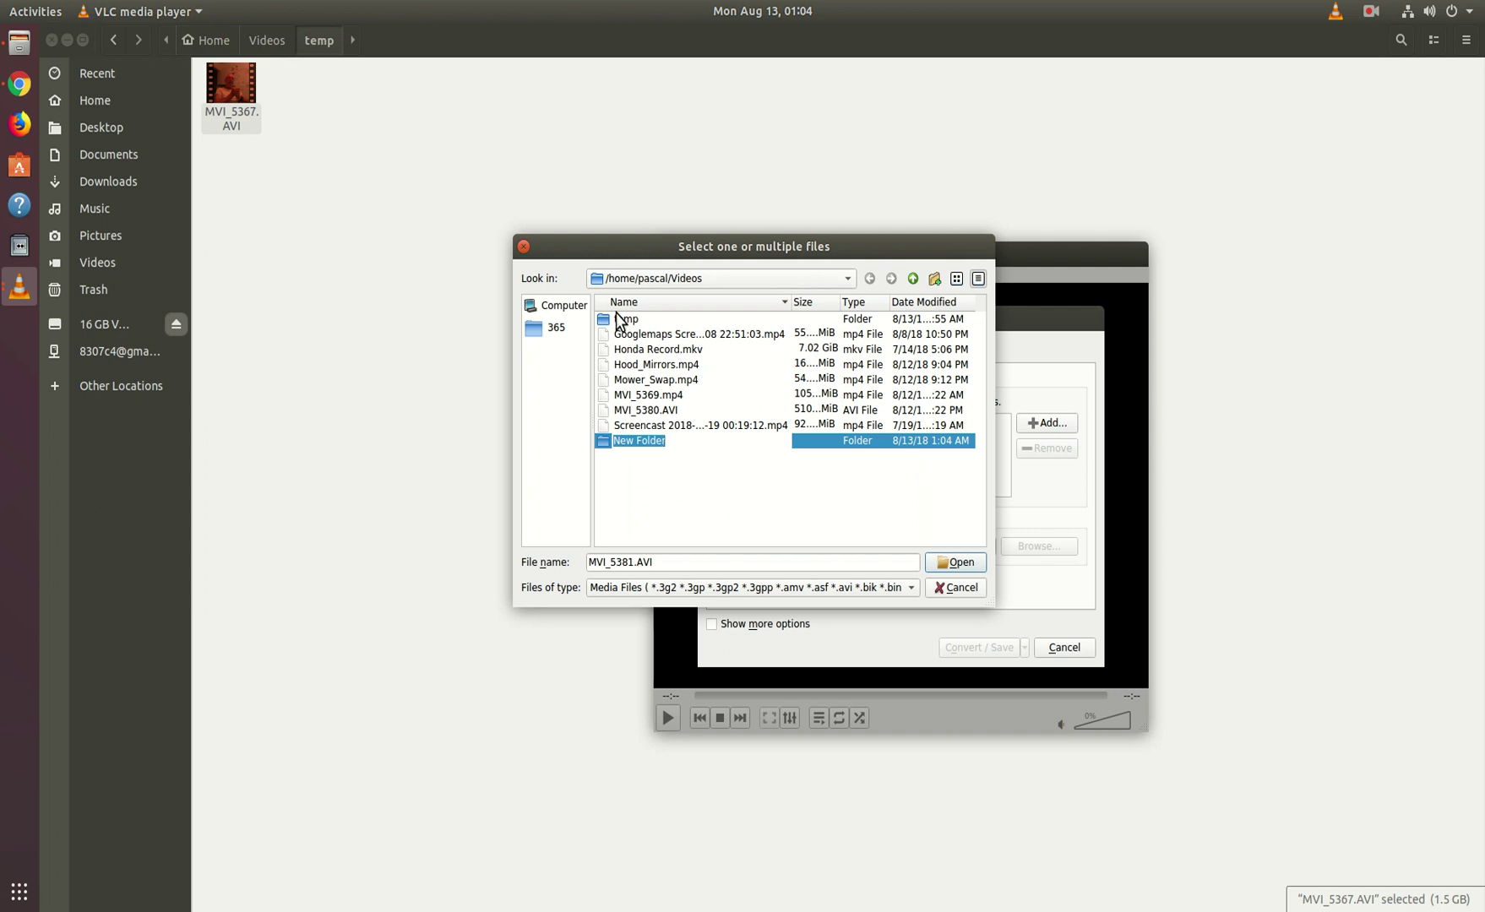
pyautogui.rightClick(631, 440)
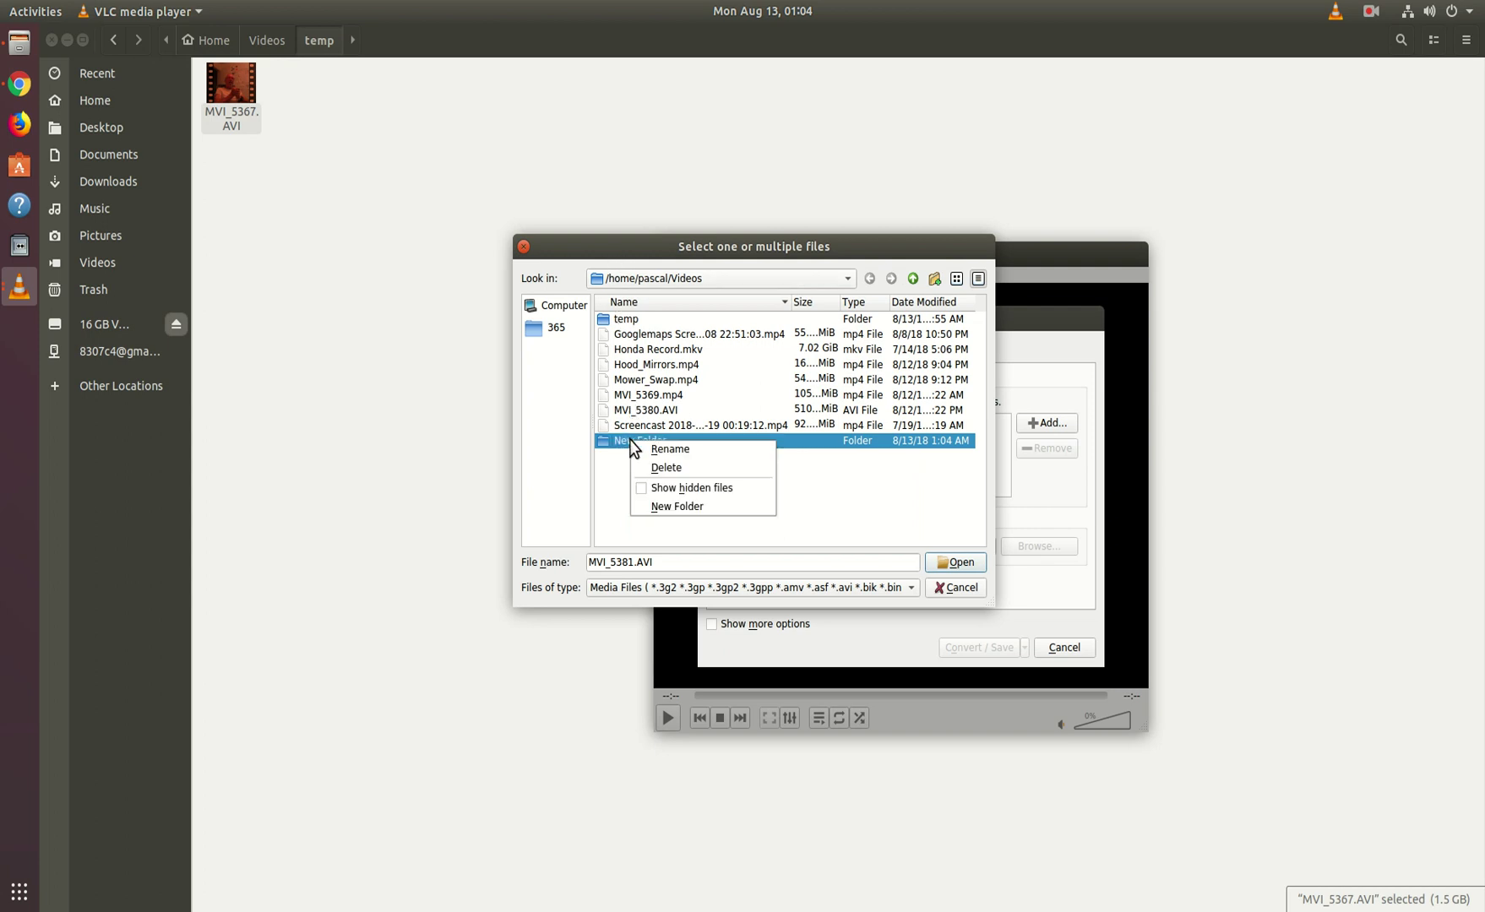
pyautogui.click(642, 465)
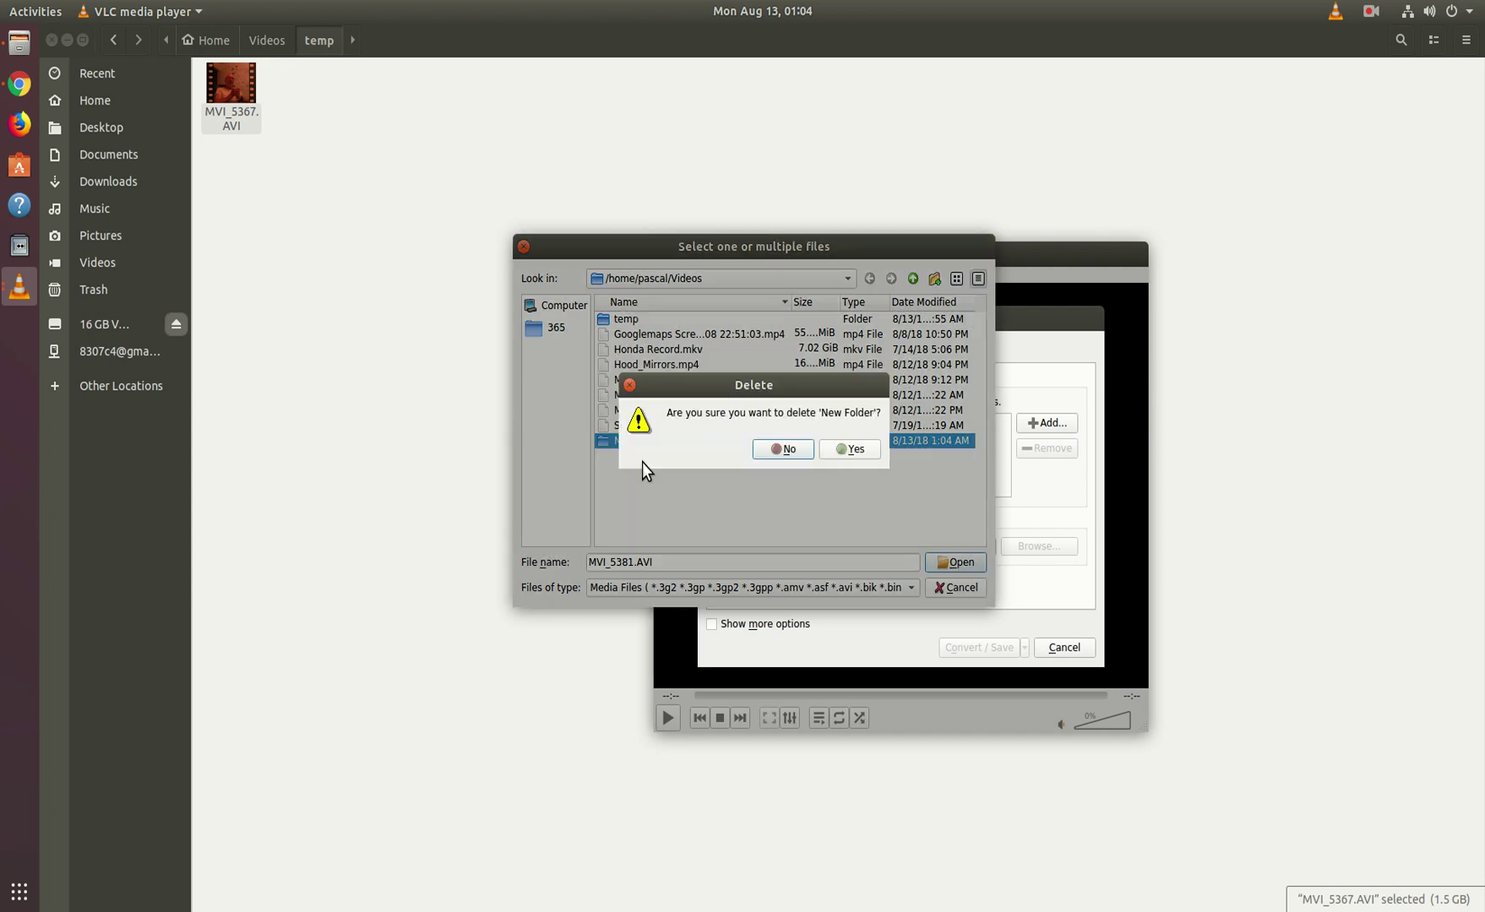
pyautogui.click(853, 449)
# Add MVI_5367.AVI from the temp folder as the source file and show the additional options
pyautogui.doubleClick(623, 320)
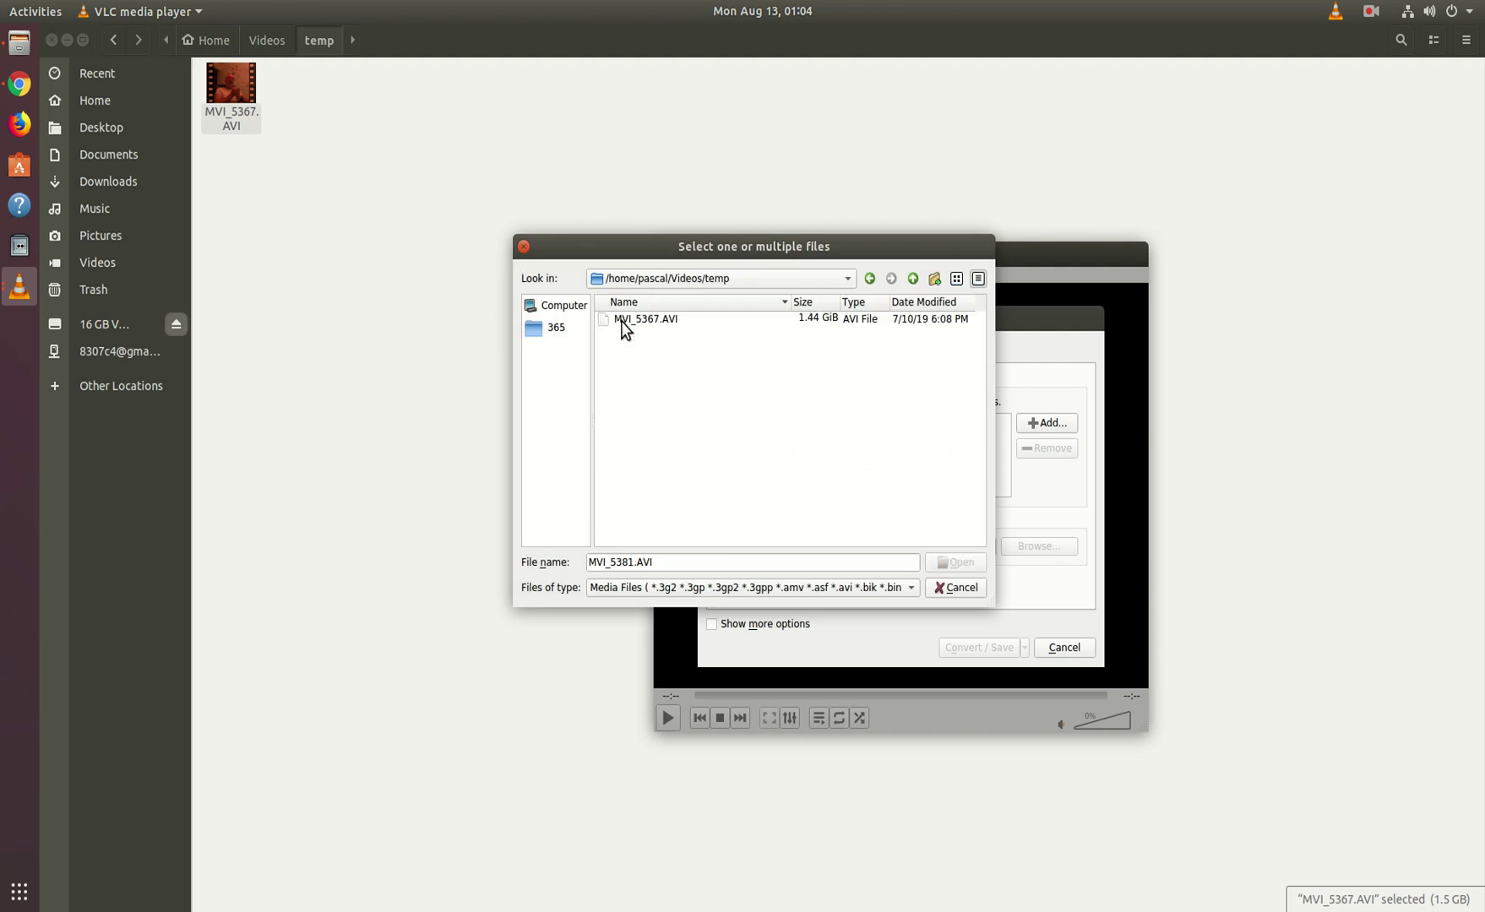
pyautogui.doubleClick(621, 321)
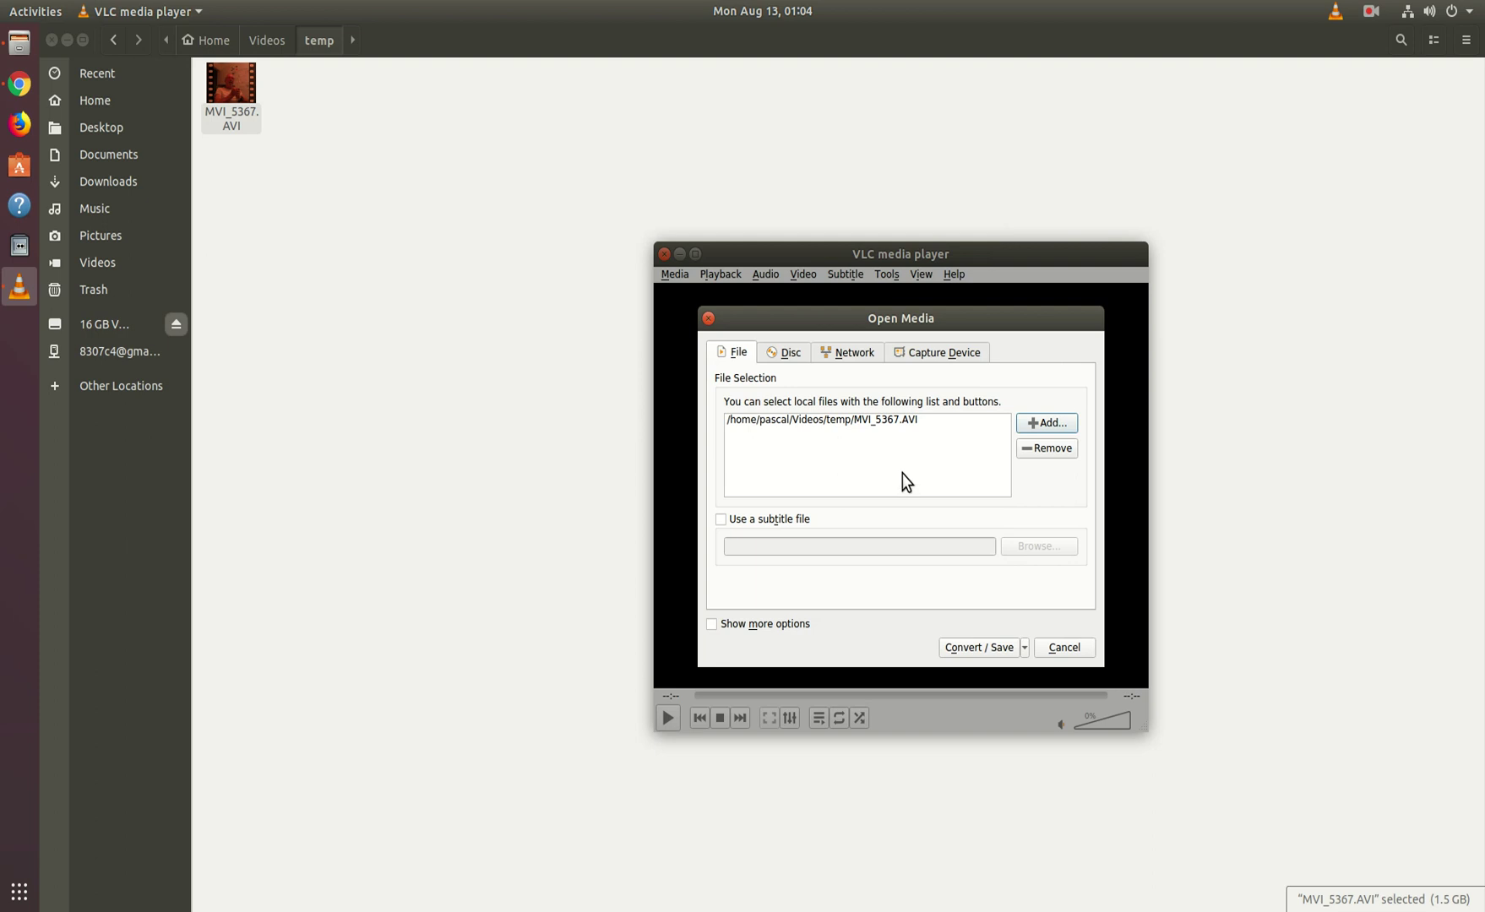
pyautogui.click(758, 625)
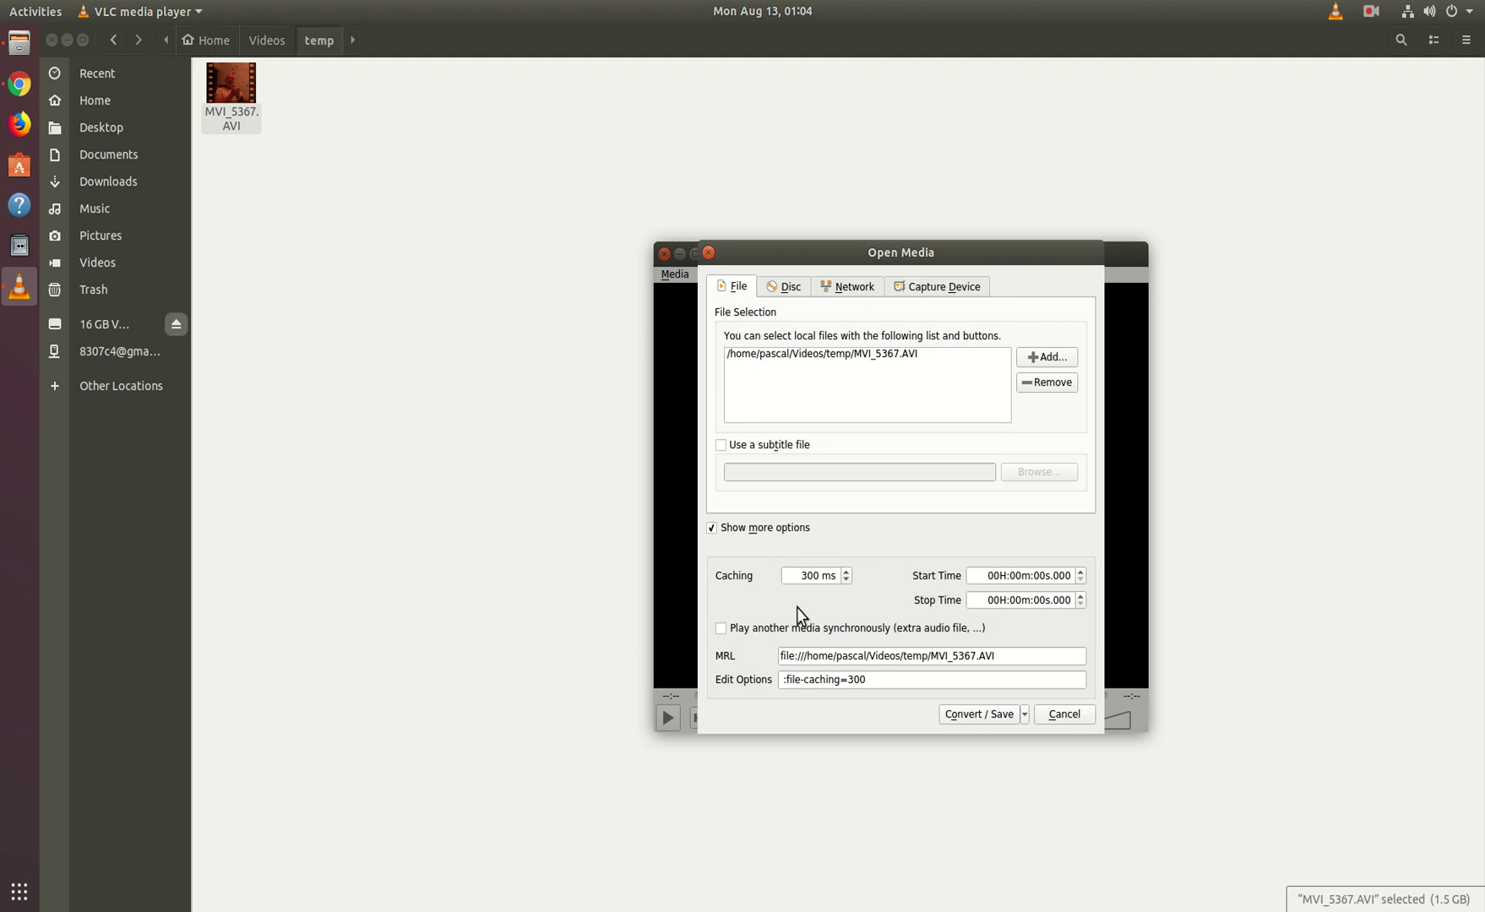
pyautogui.doubleClick(847, 572)
pyautogui.scroll(5, 847, 569)
pyautogui.click(847, 571)
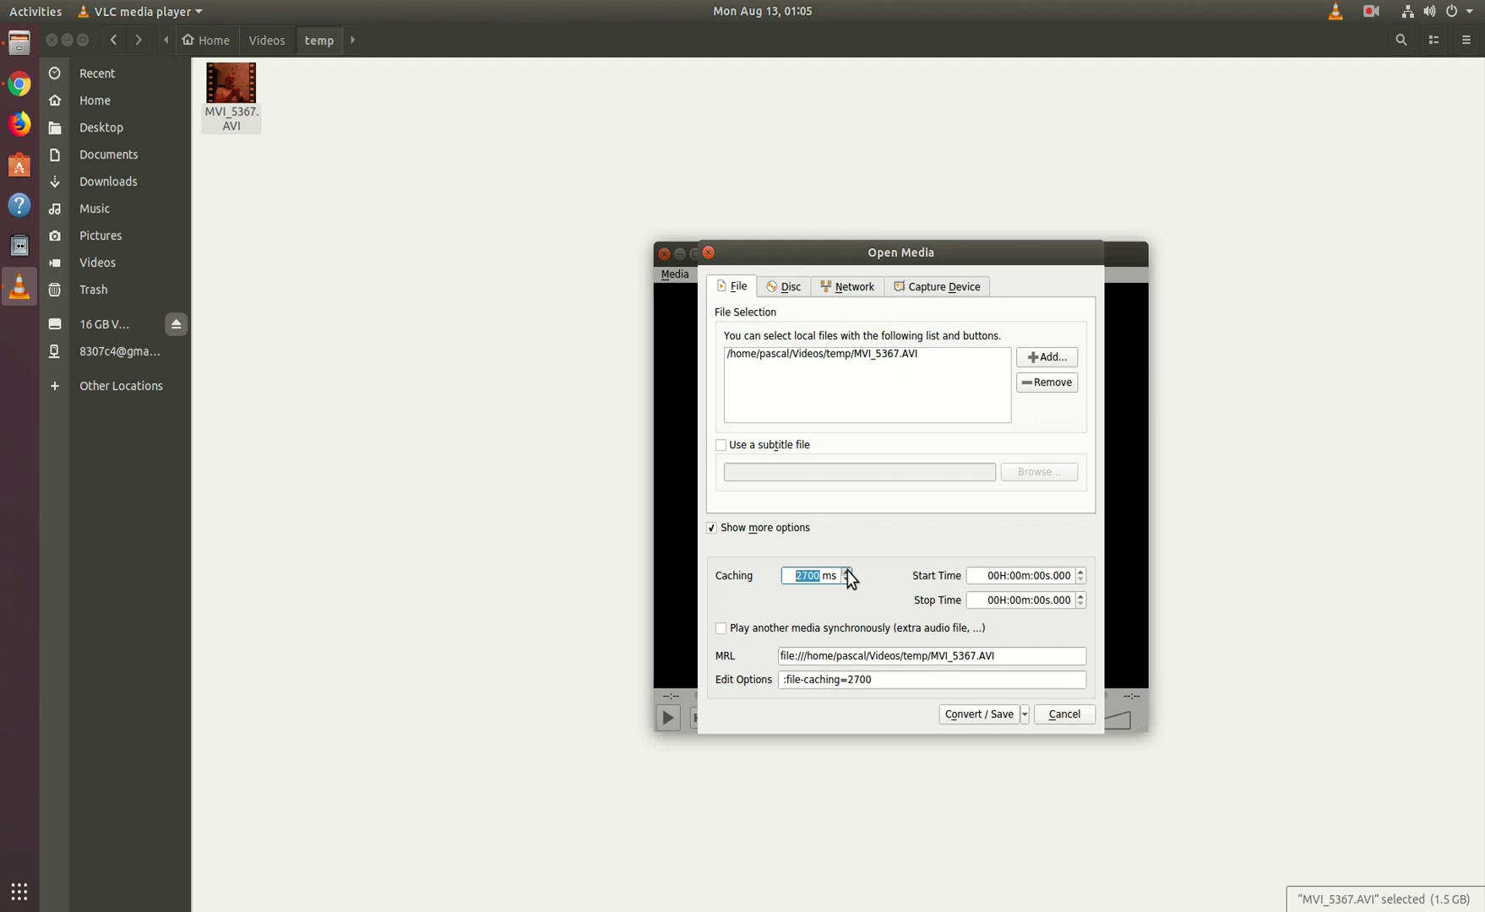
pyautogui.scroll(13, 847, 569)
pyautogui.scroll(7, 847, 569)
pyautogui.scroll(2, 847, 569)
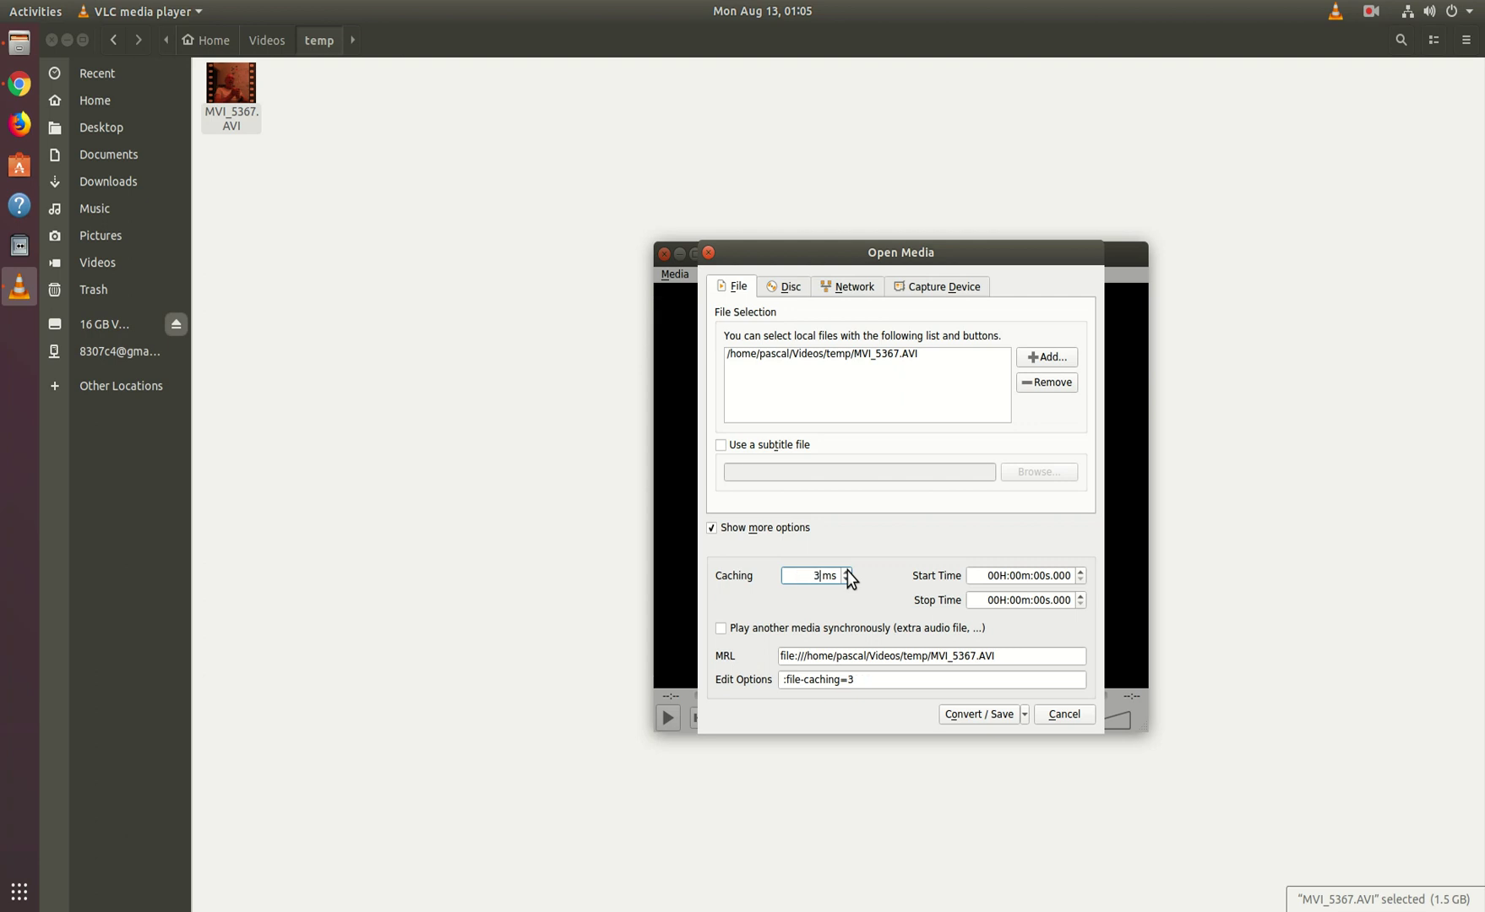
pyautogui.write('300')
pyautogui.click(1056, 720)
# Start a Convert / Save job with MVI_5367.AVI from the temp folder as source and hide the additional options
pyautogui.click(683, 271)
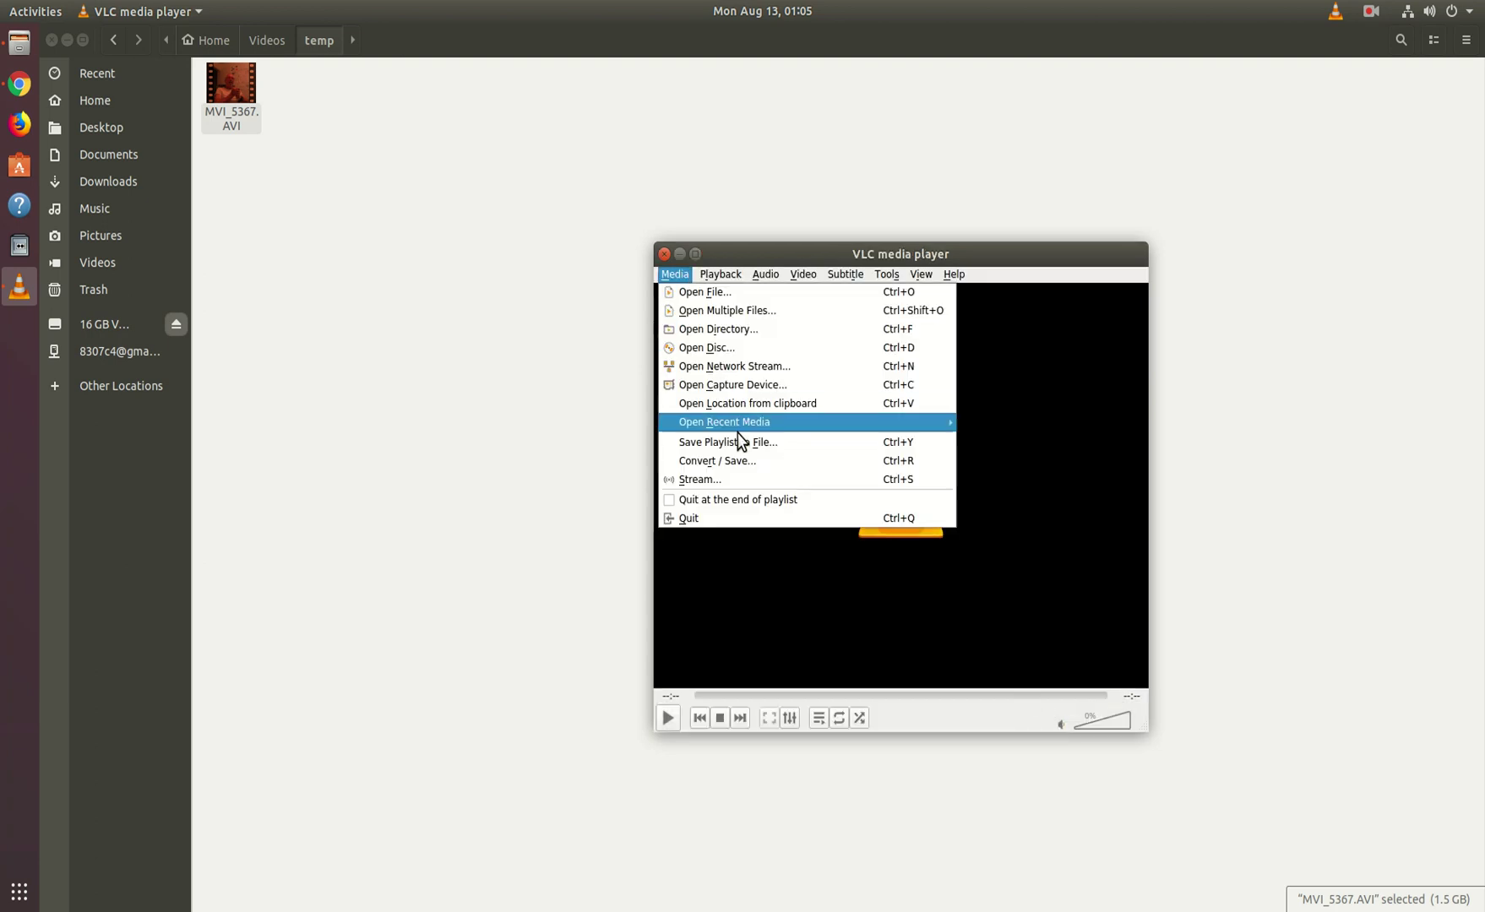
pyautogui.click(739, 460)
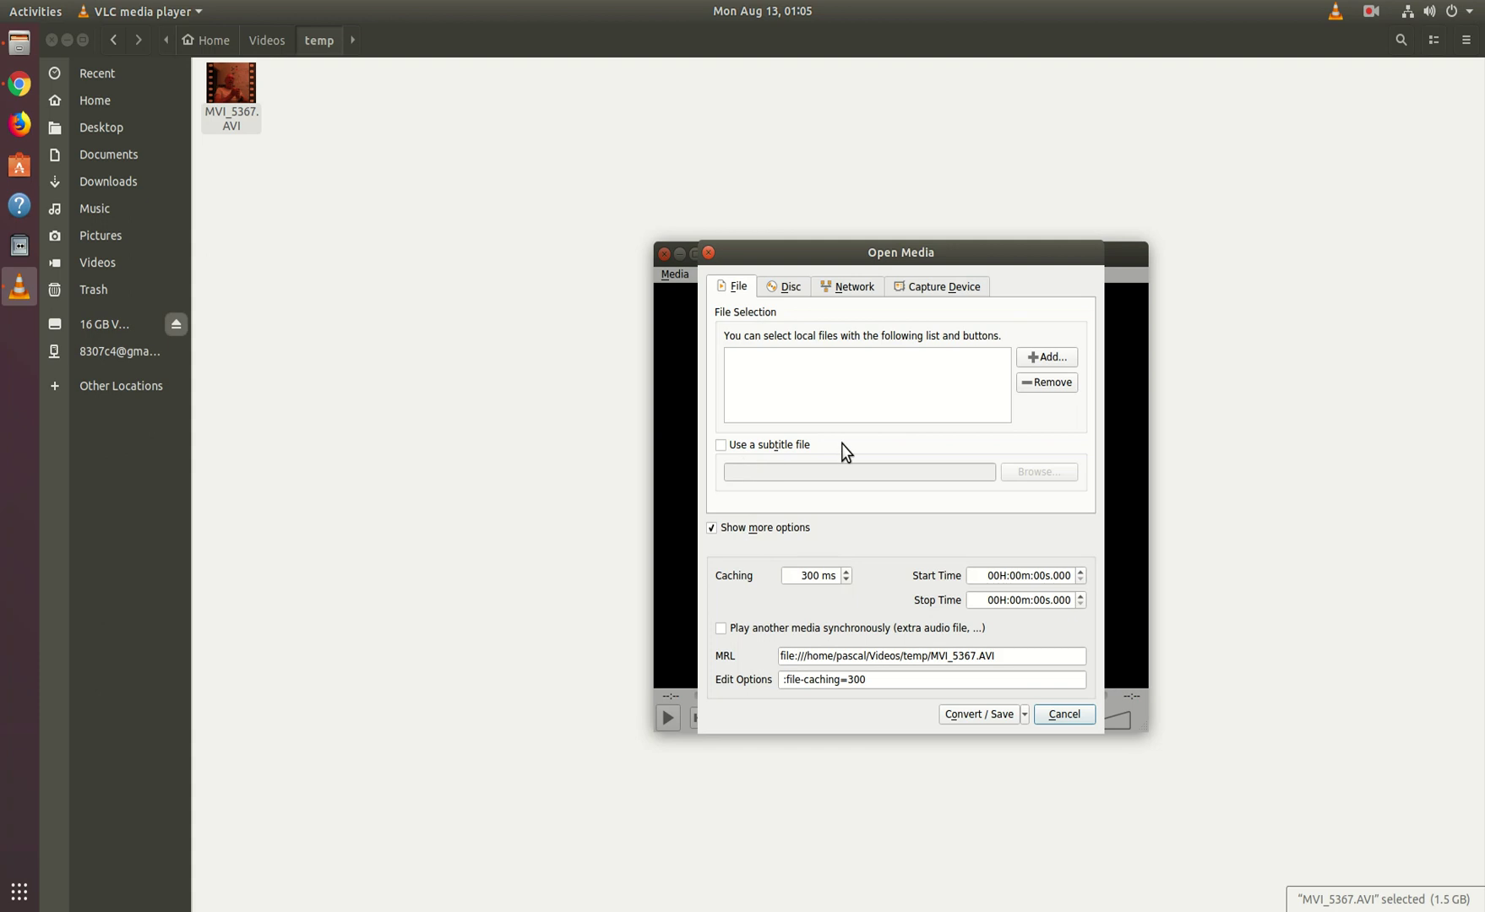
pyautogui.click(1045, 356)
pyautogui.click(701, 312)
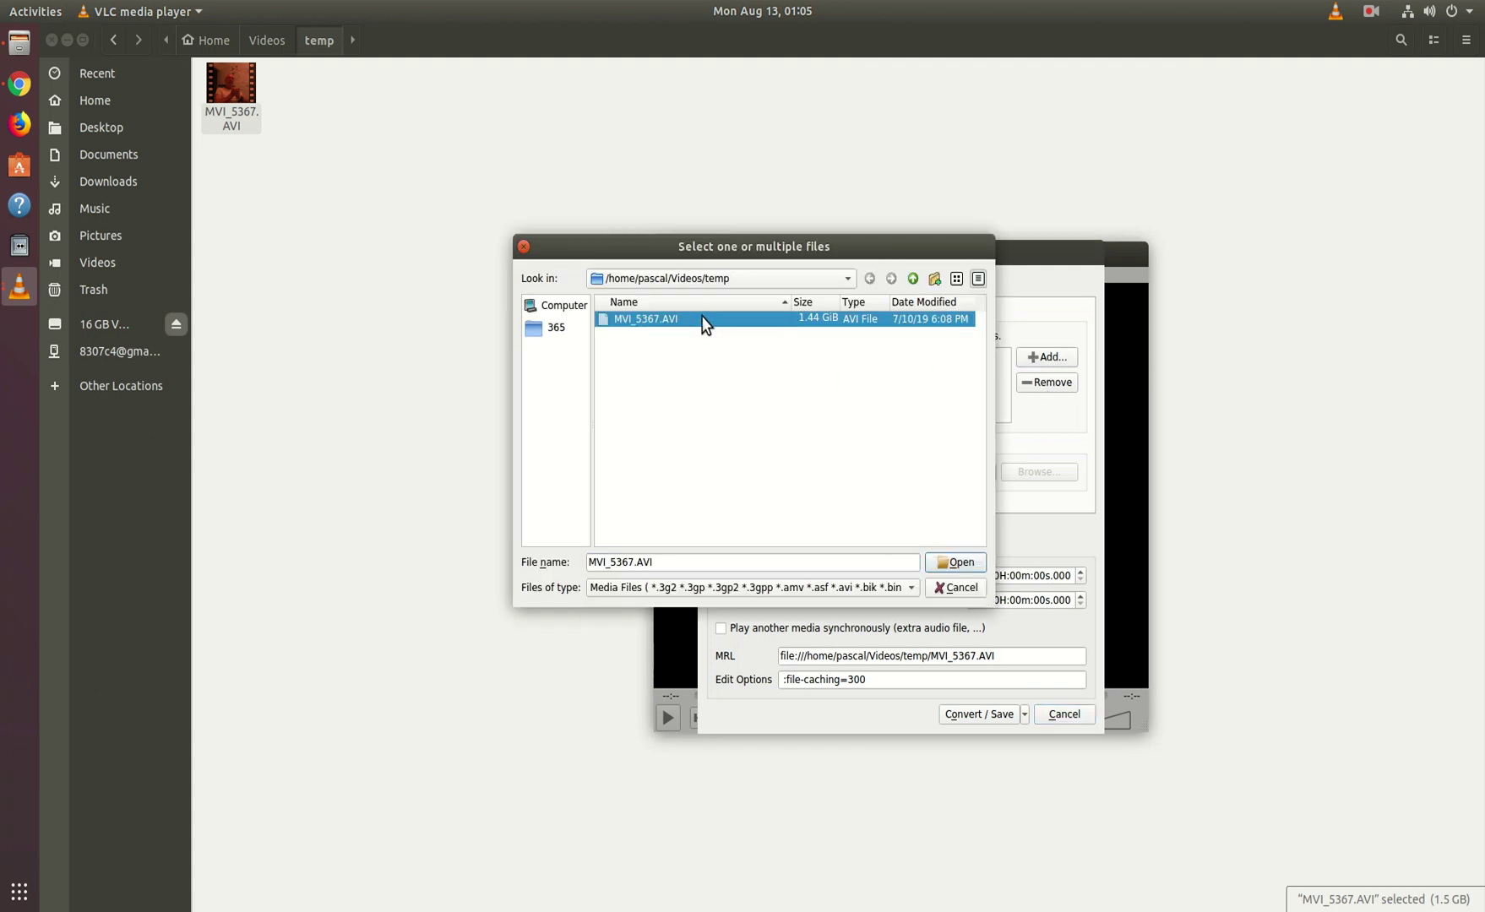
pyautogui.doubleClick(702, 316)
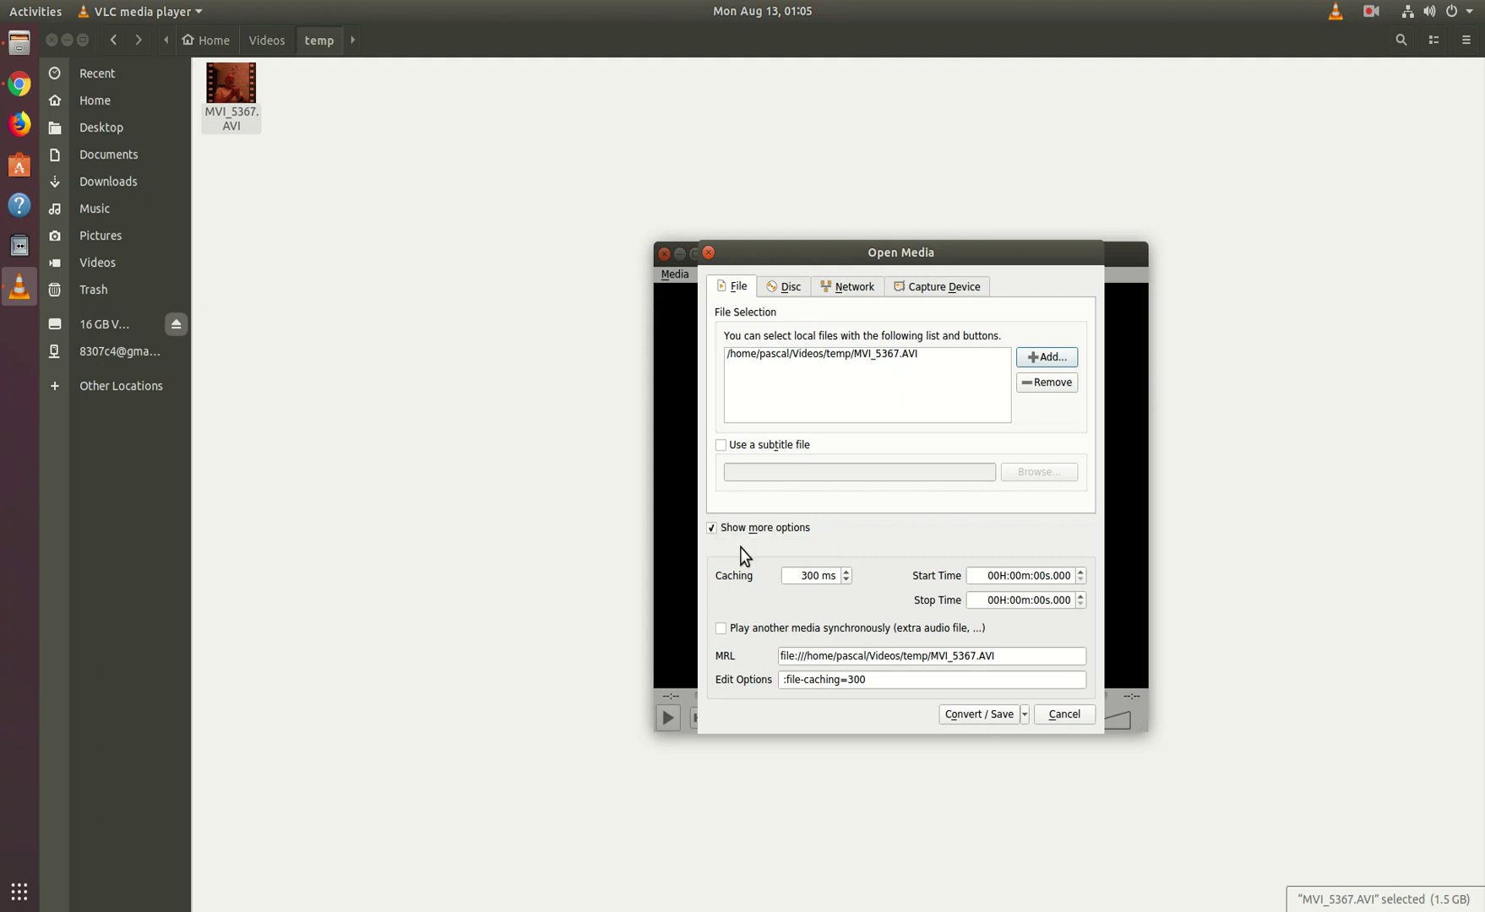
pyautogui.click(711, 527)
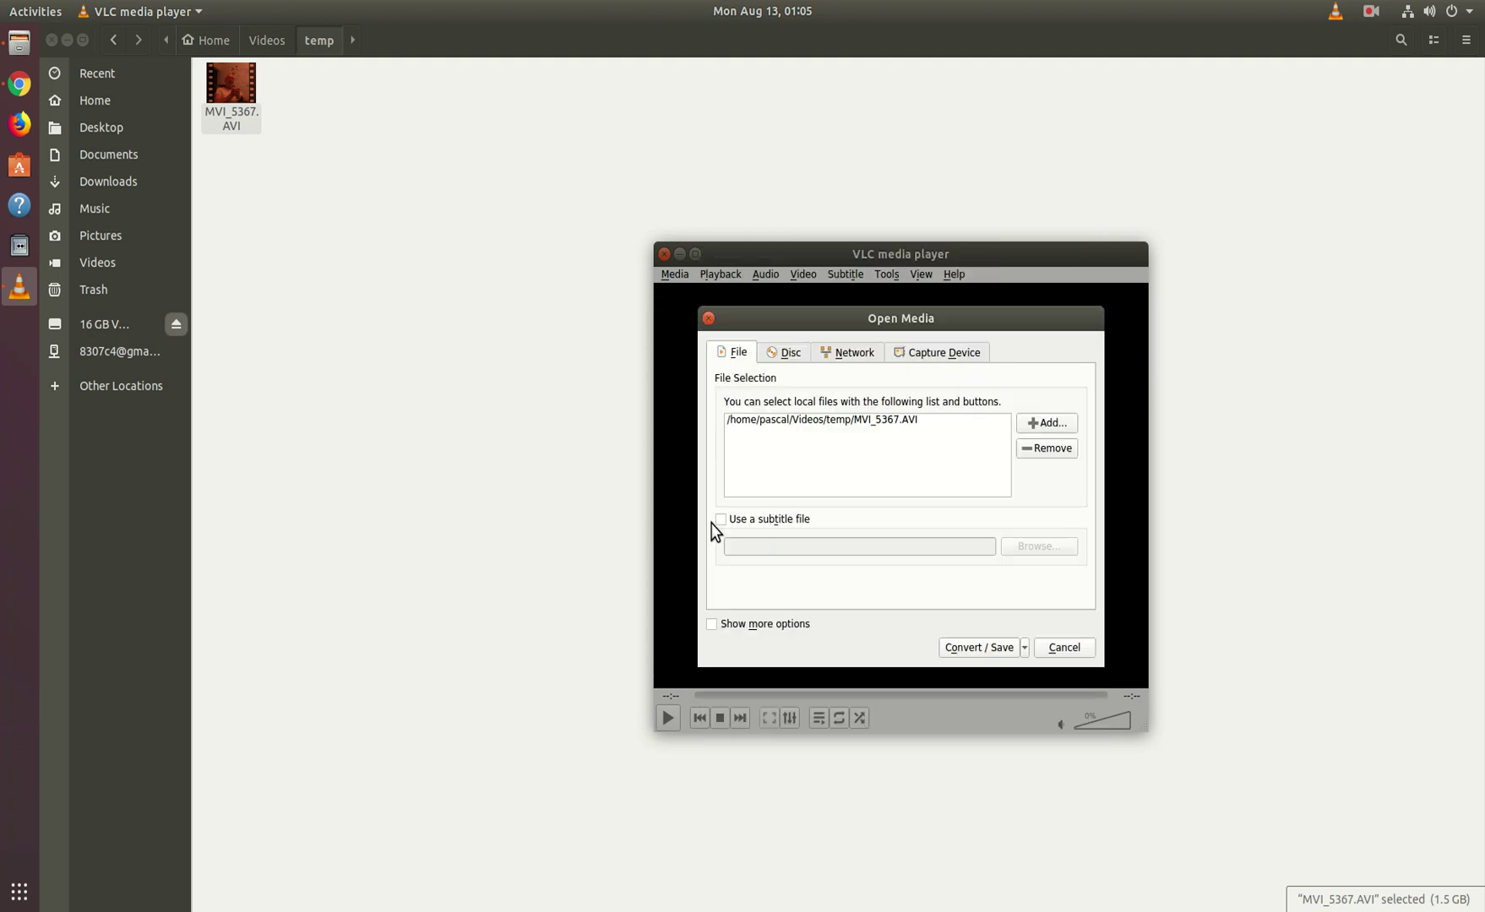
# Proceed to the conversion settings and choose the Video - H.264 + MP3 (MP4) profile
pyautogui.click(955, 641)
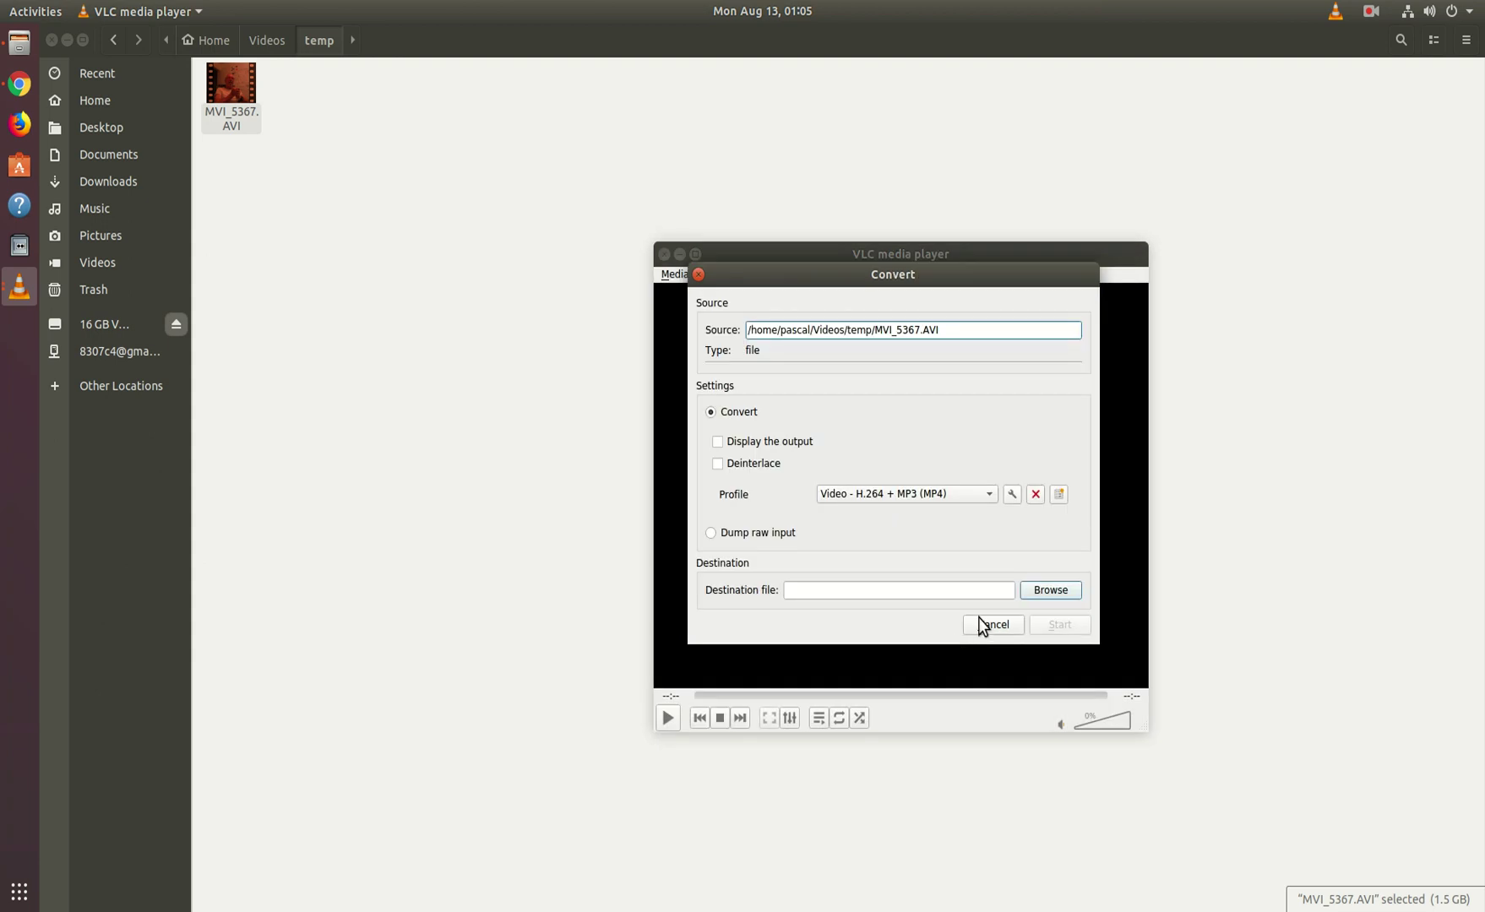
pyautogui.click(935, 494)
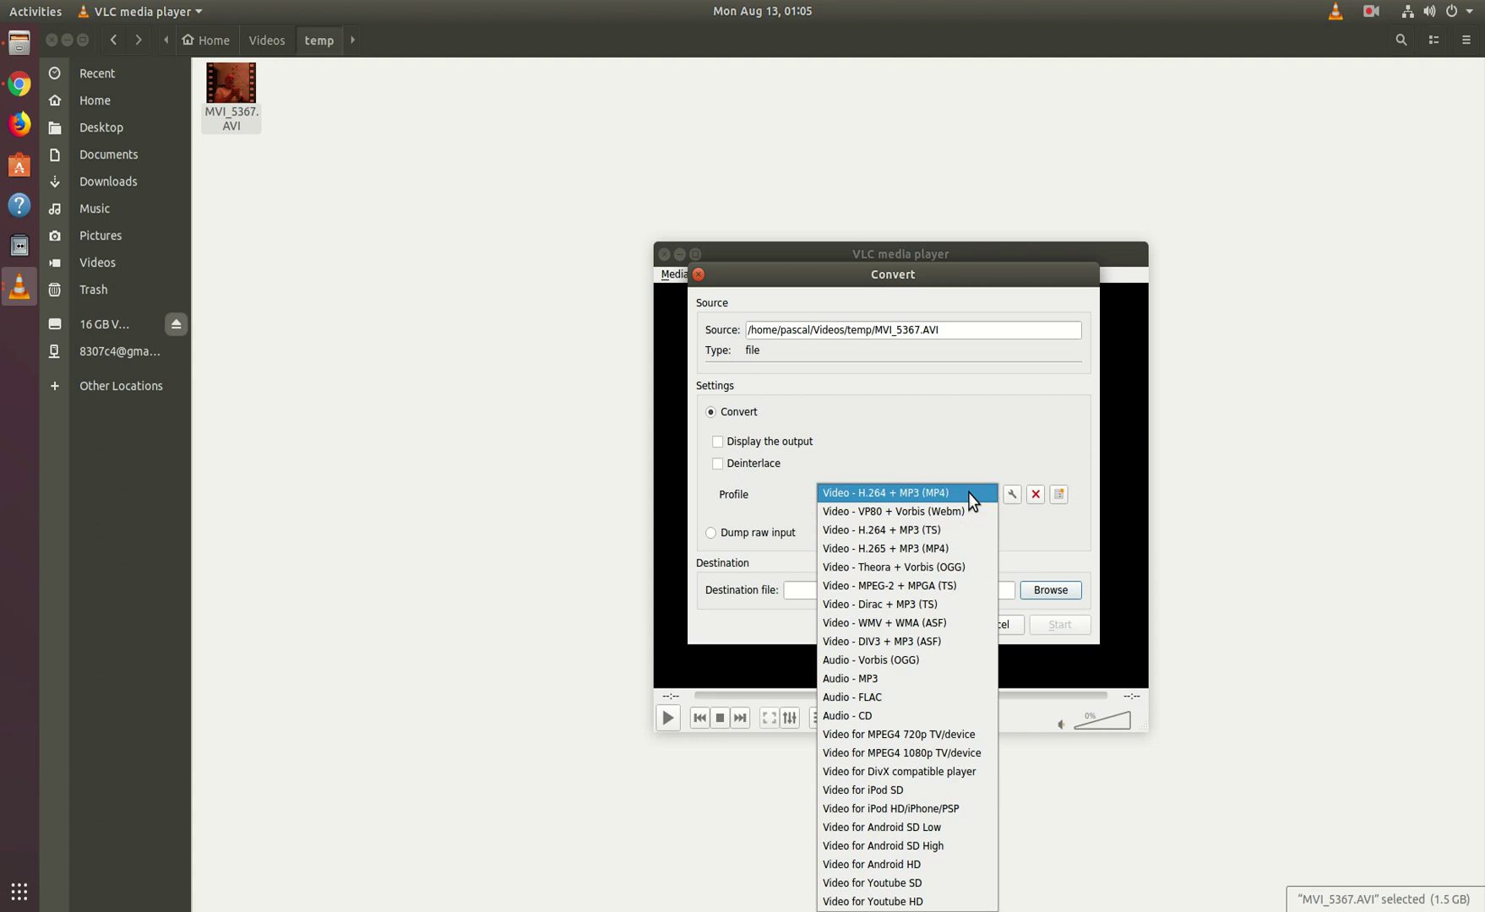
pyautogui.click(908, 491)
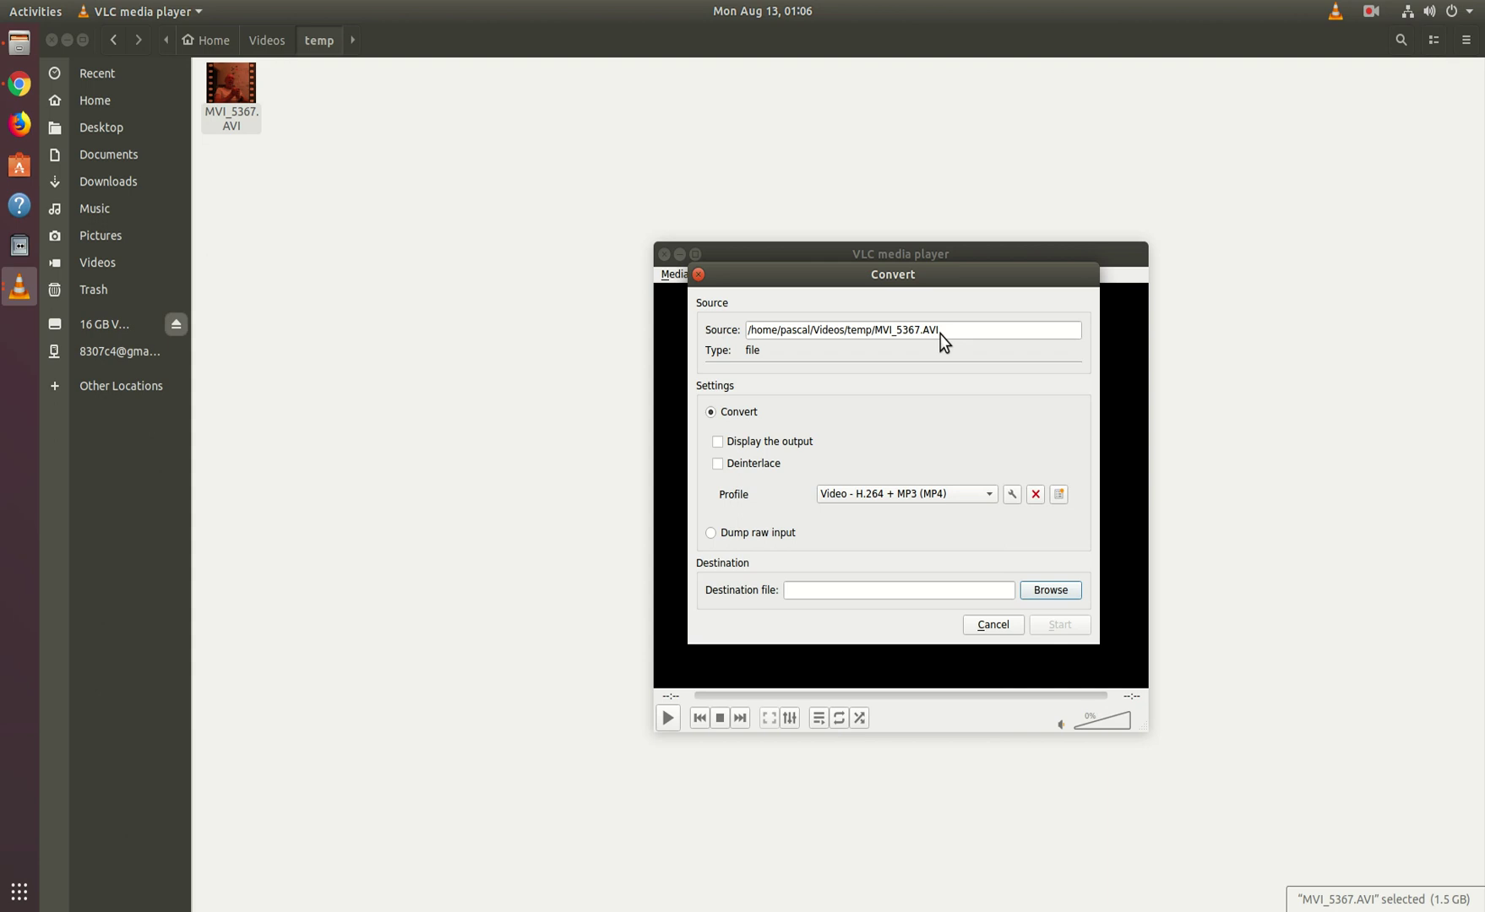
# Set the destination file to test.mp4 in the temp folder with the Containers (*.mp4) type and start the conversion
pyautogui.click(926, 591)
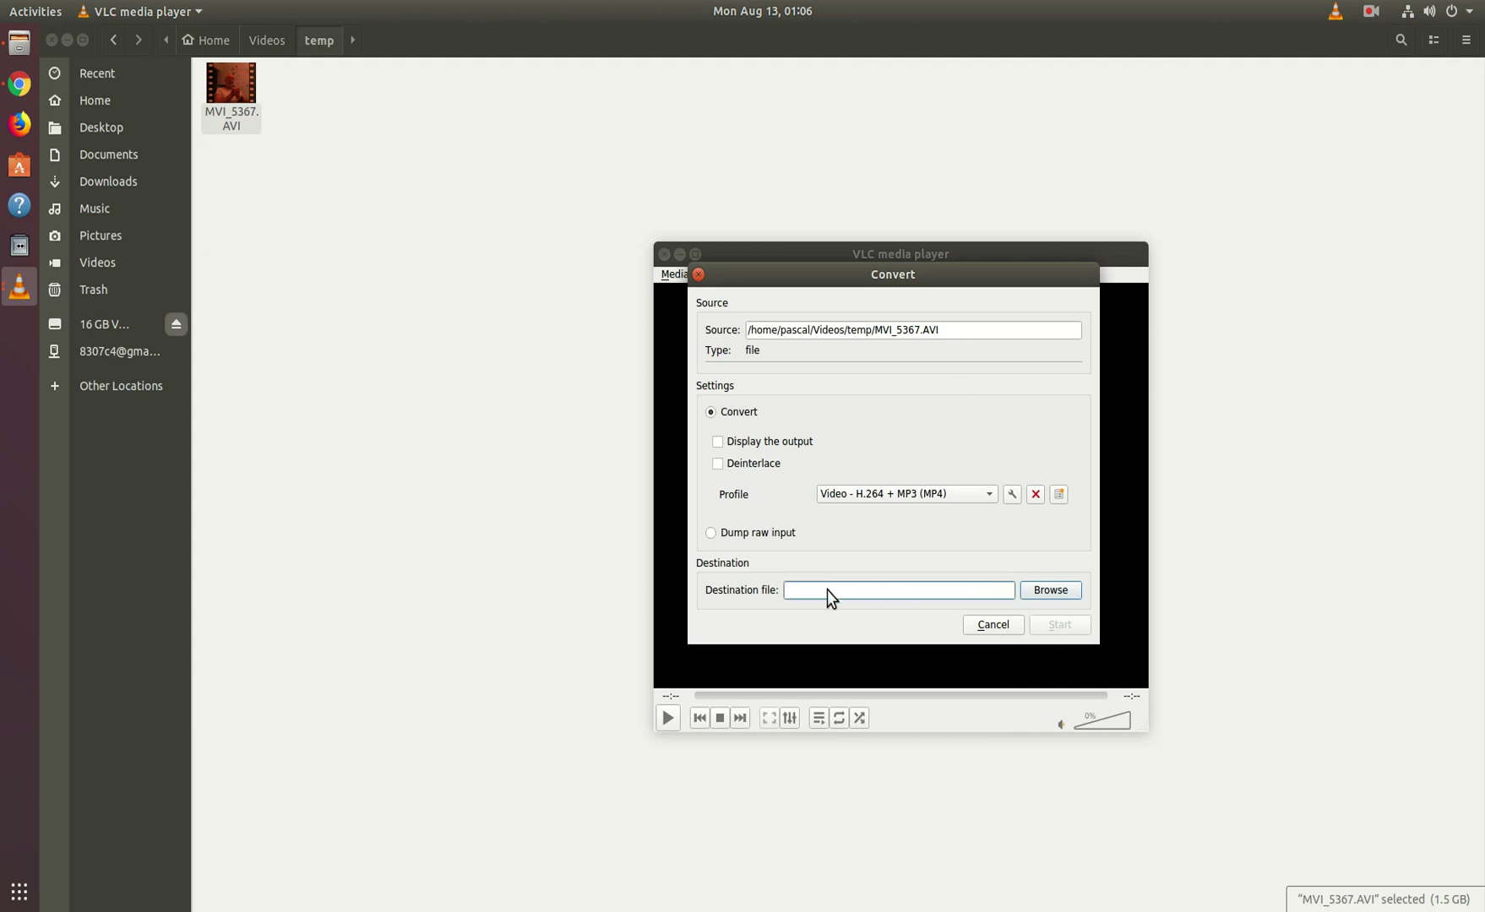
pyautogui.click(1044, 588)
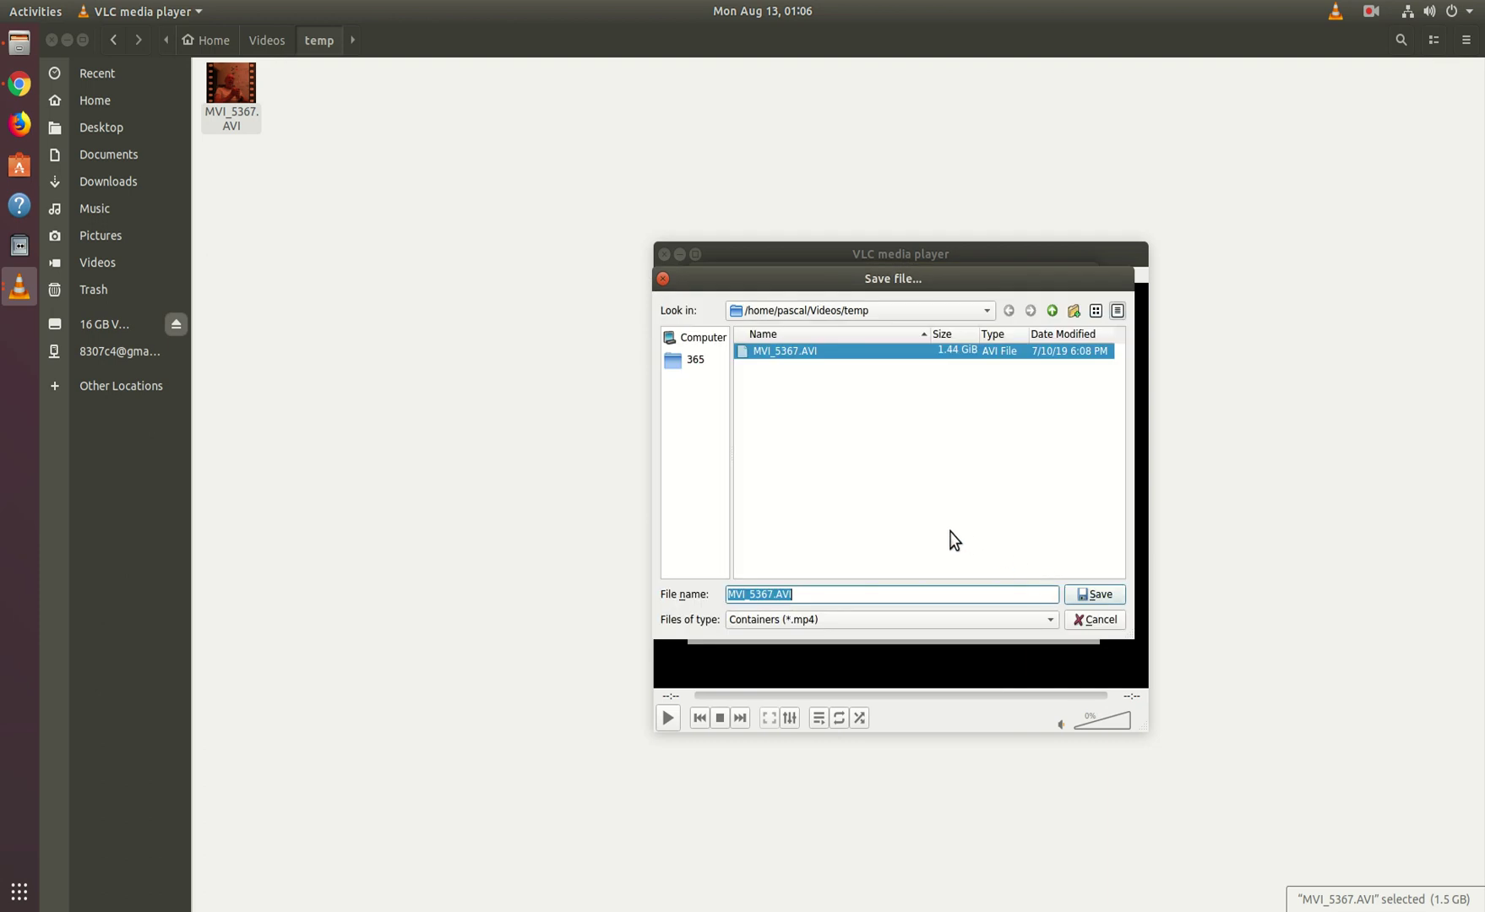
pyautogui.click(797, 594)
pyautogui.moveTo(795, 593); pyautogui.dragTo(718, 593)
pyautogui.write('tesr')
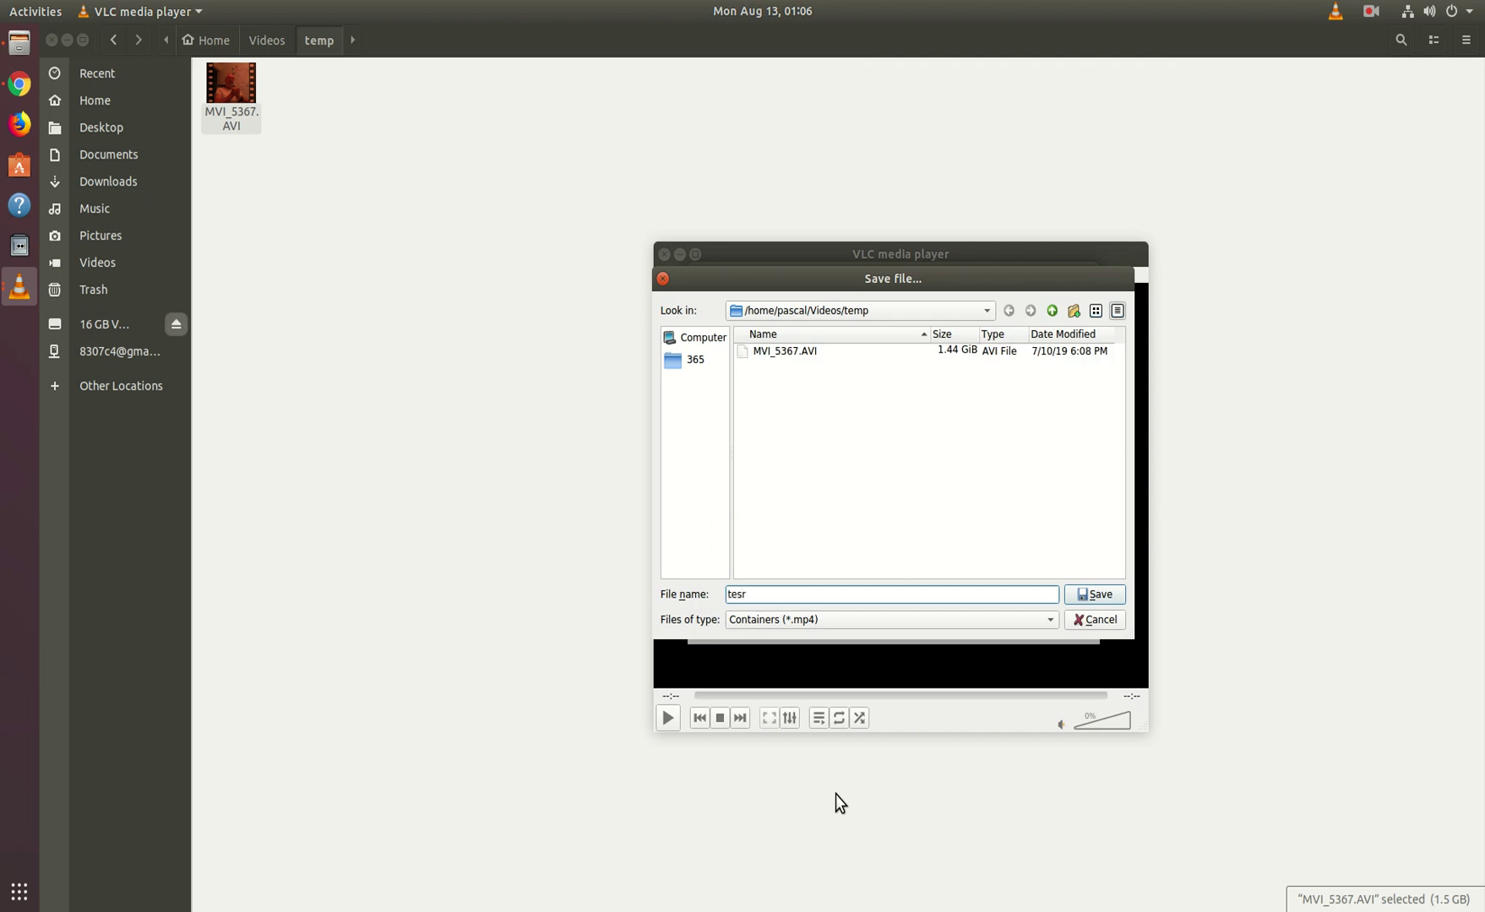
pyautogui.press('BackSpace')
pyautogui.write('t.mp4')
pyautogui.click(904, 622)
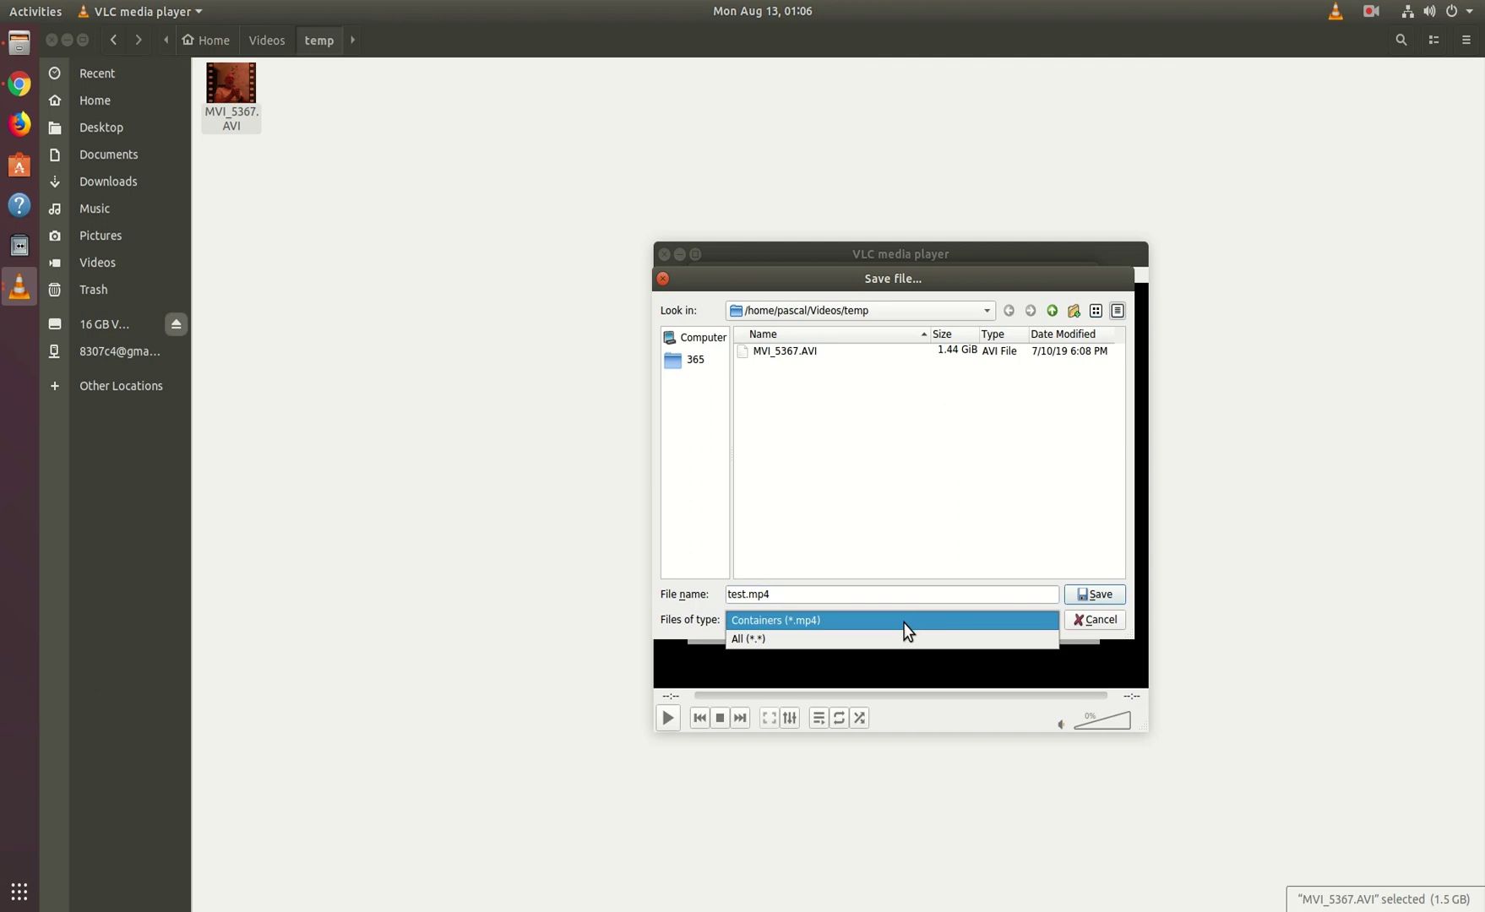
pyautogui.click(903, 622)
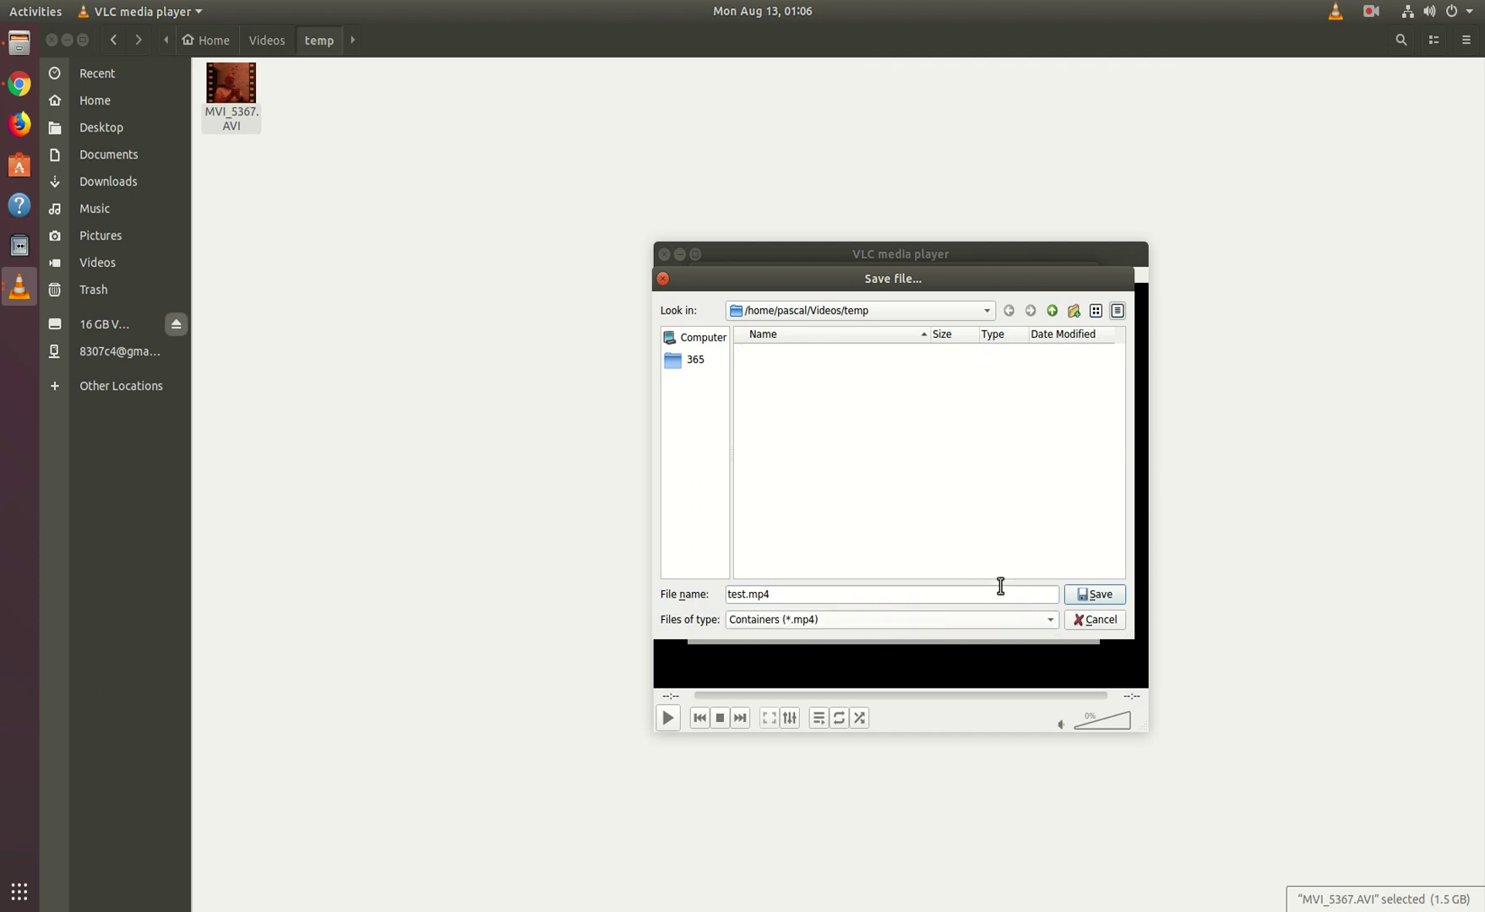
pyautogui.click(1091, 594)
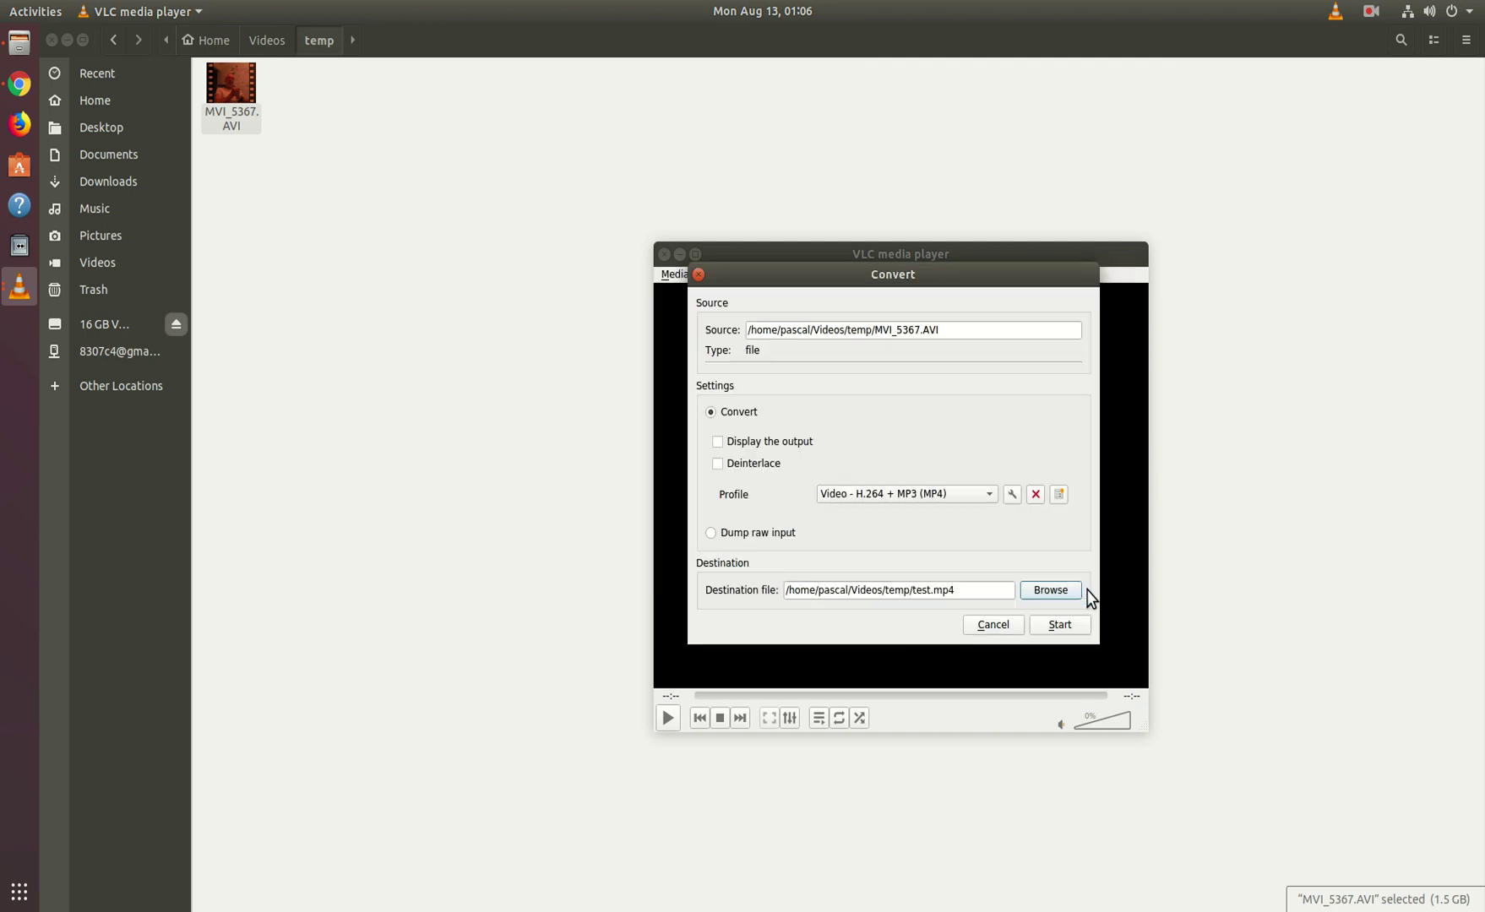
pyautogui.click(1059, 625)
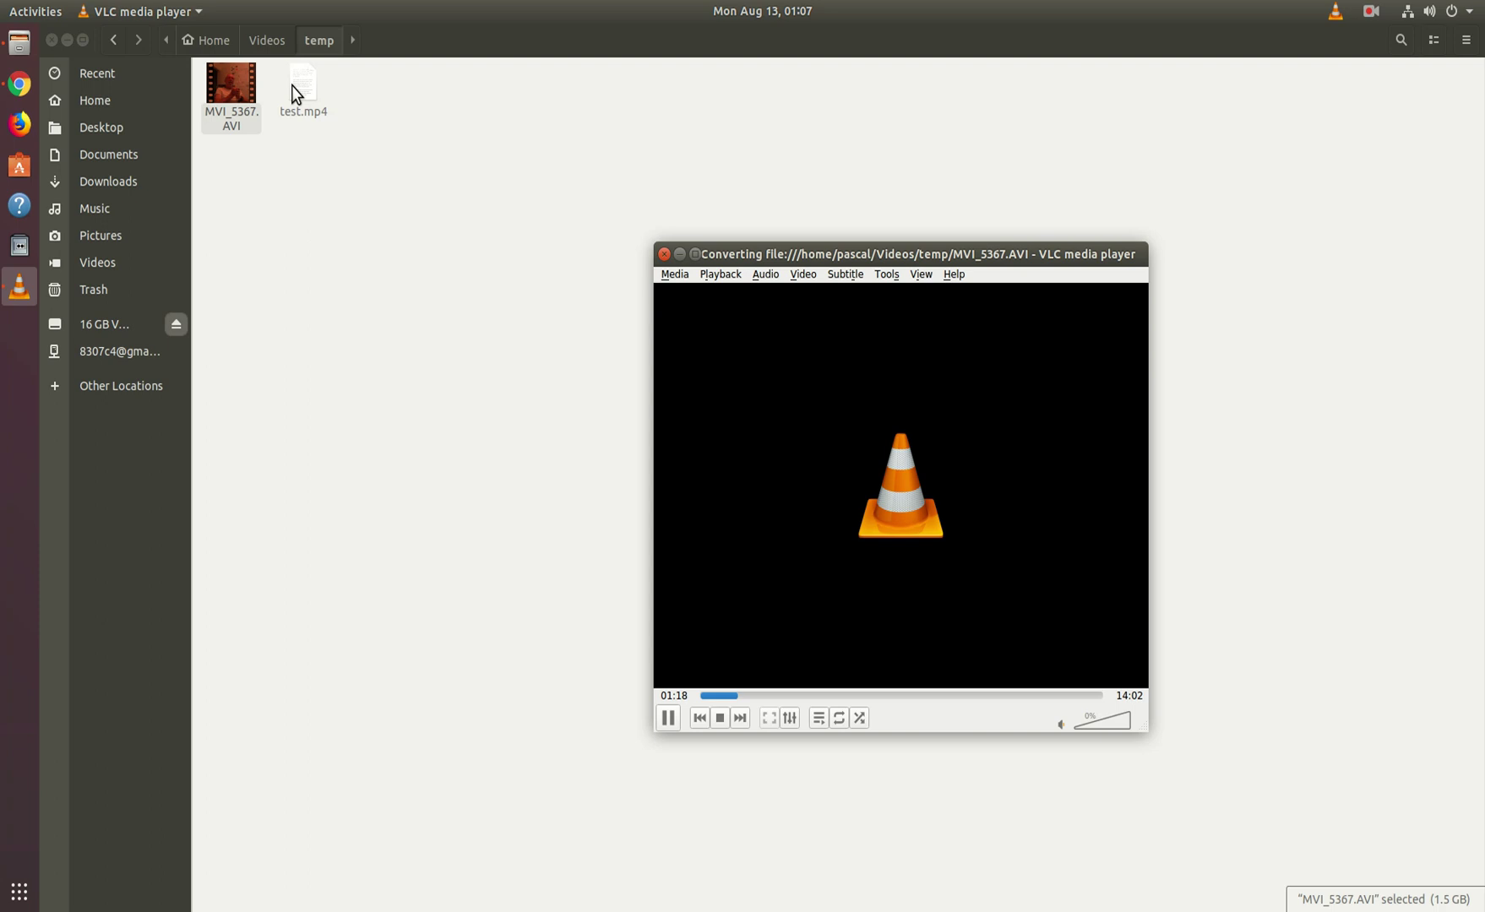
# Switch to Files, check the sizes of Hood_Mirrors.mp4, Mower_Swap.mp4 and MVI_5369.mp4 in the Videos folder, and return to the temp folder
pyautogui.click(258, 38)
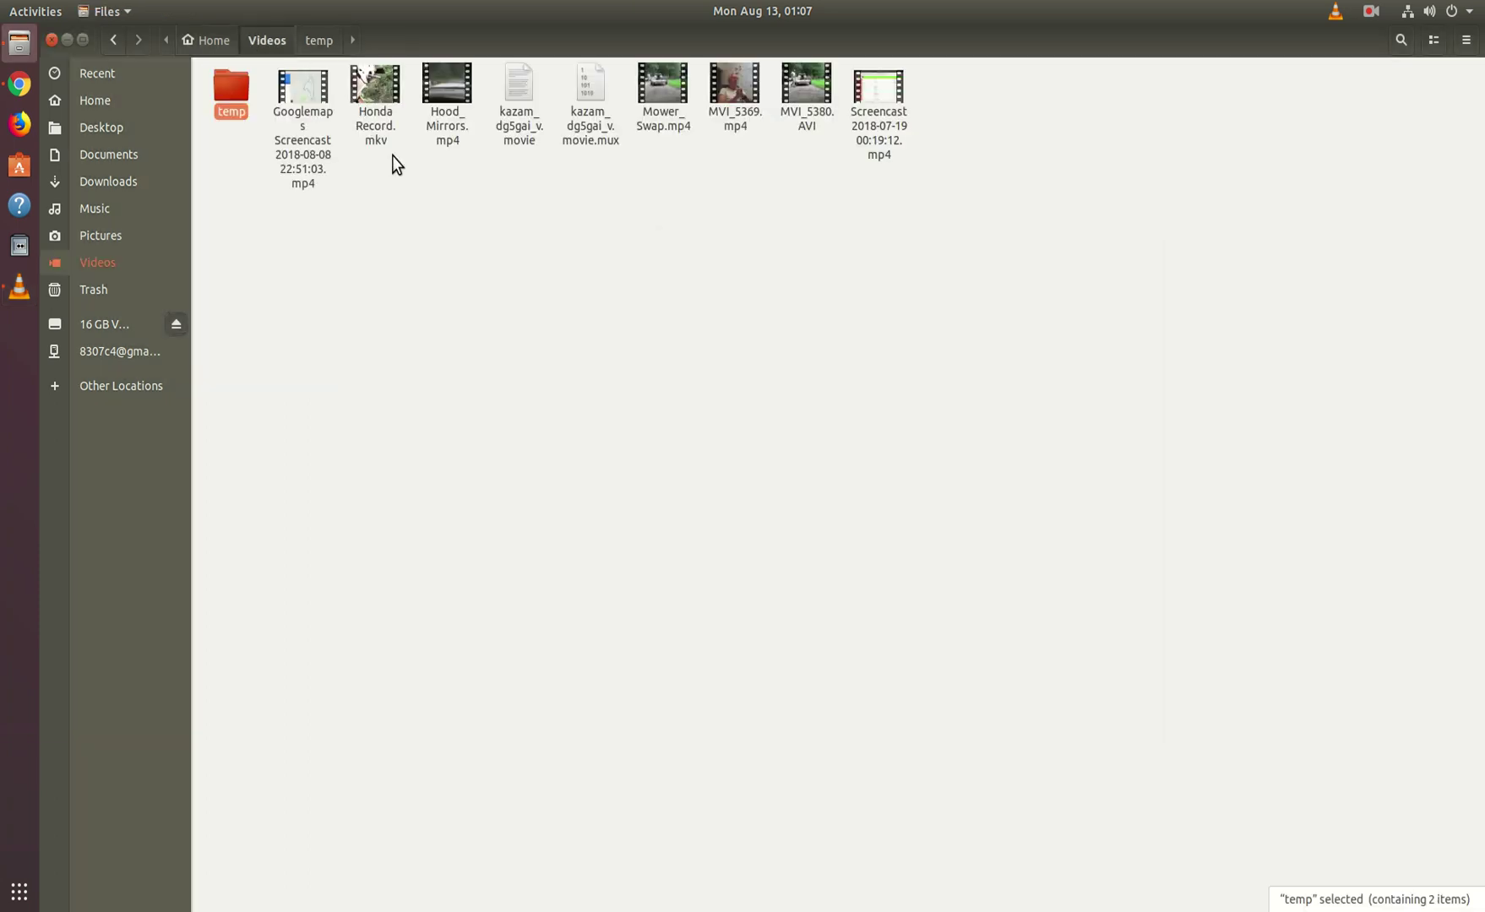
pyautogui.click(454, 151)
pyautogui.click(452, 142)
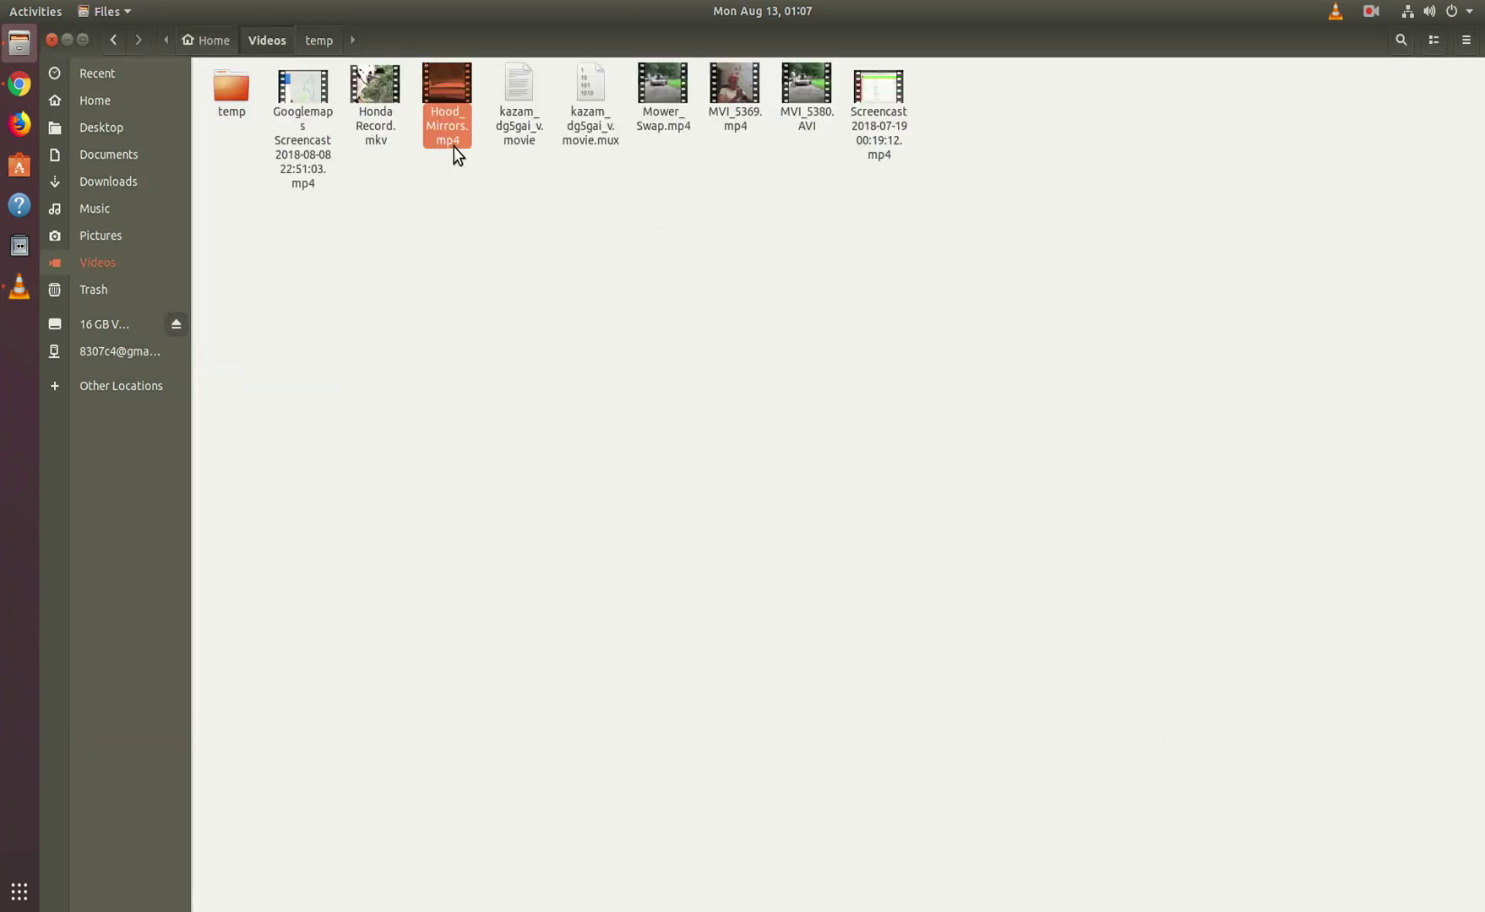
pyautogui.click(733, 133)
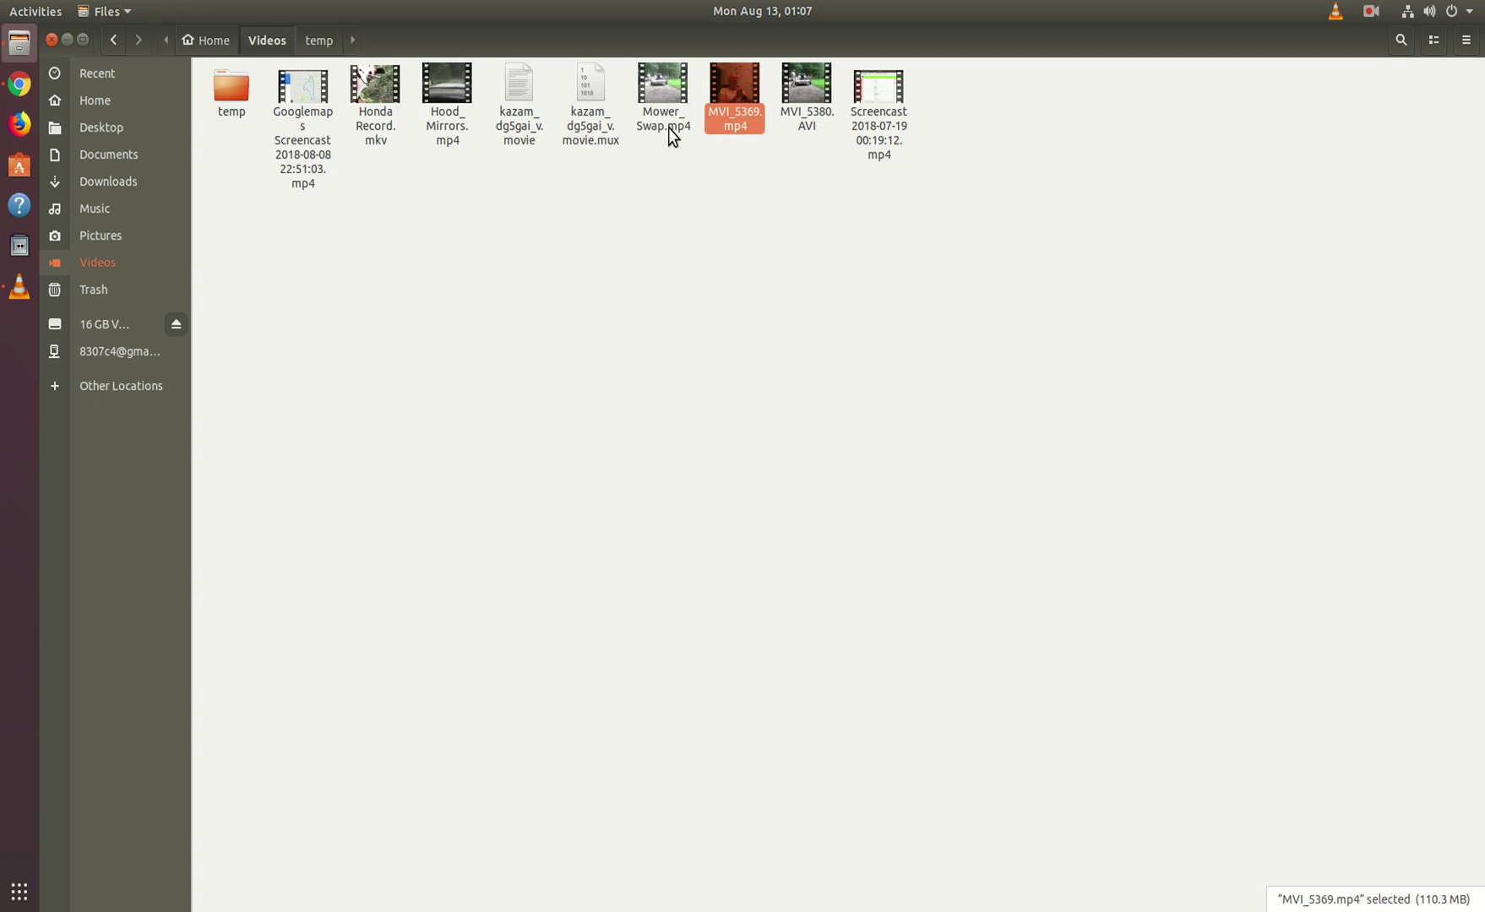
pyautogui.click(672, 127)
pyautogui.click(739, 127)
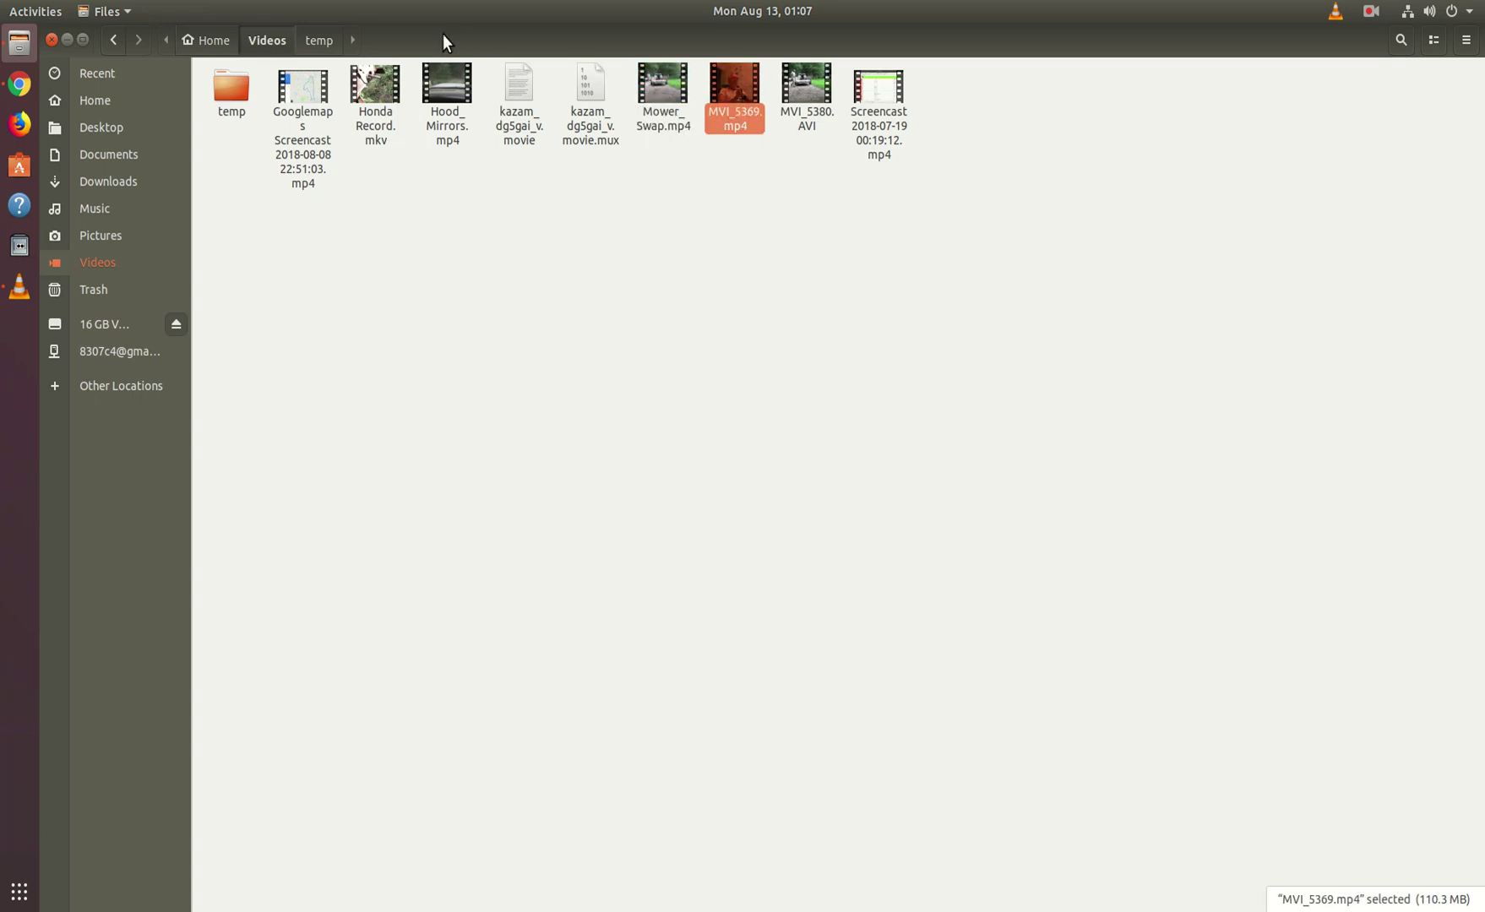
pyautogui.click(328, 43)
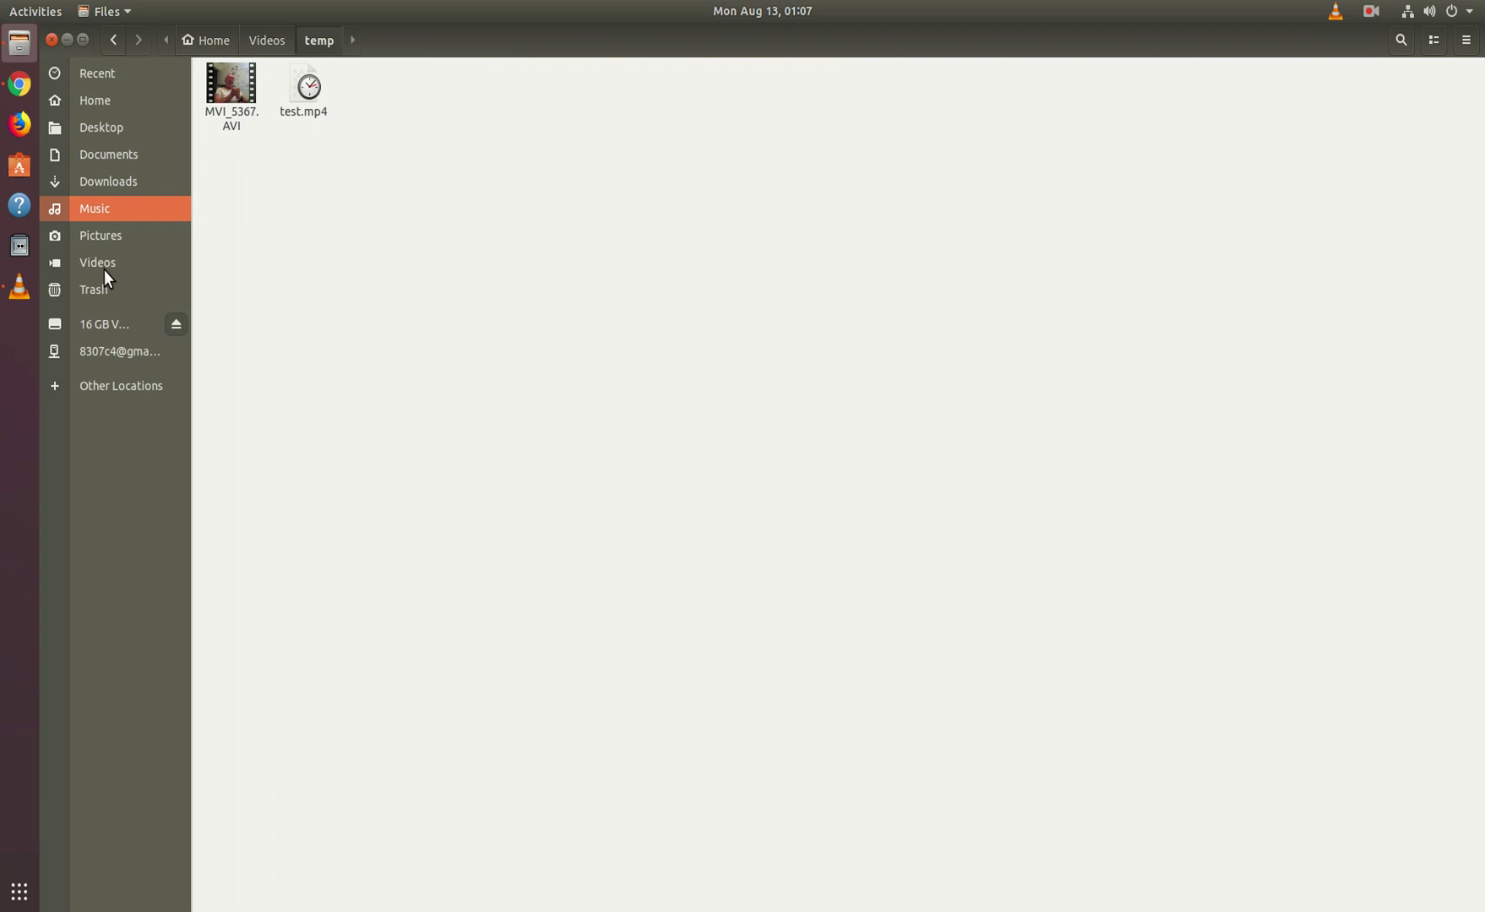
# Switch back to VLC and move its conversion window slightly higher on the desktop
pyautogui.click(21, 289)
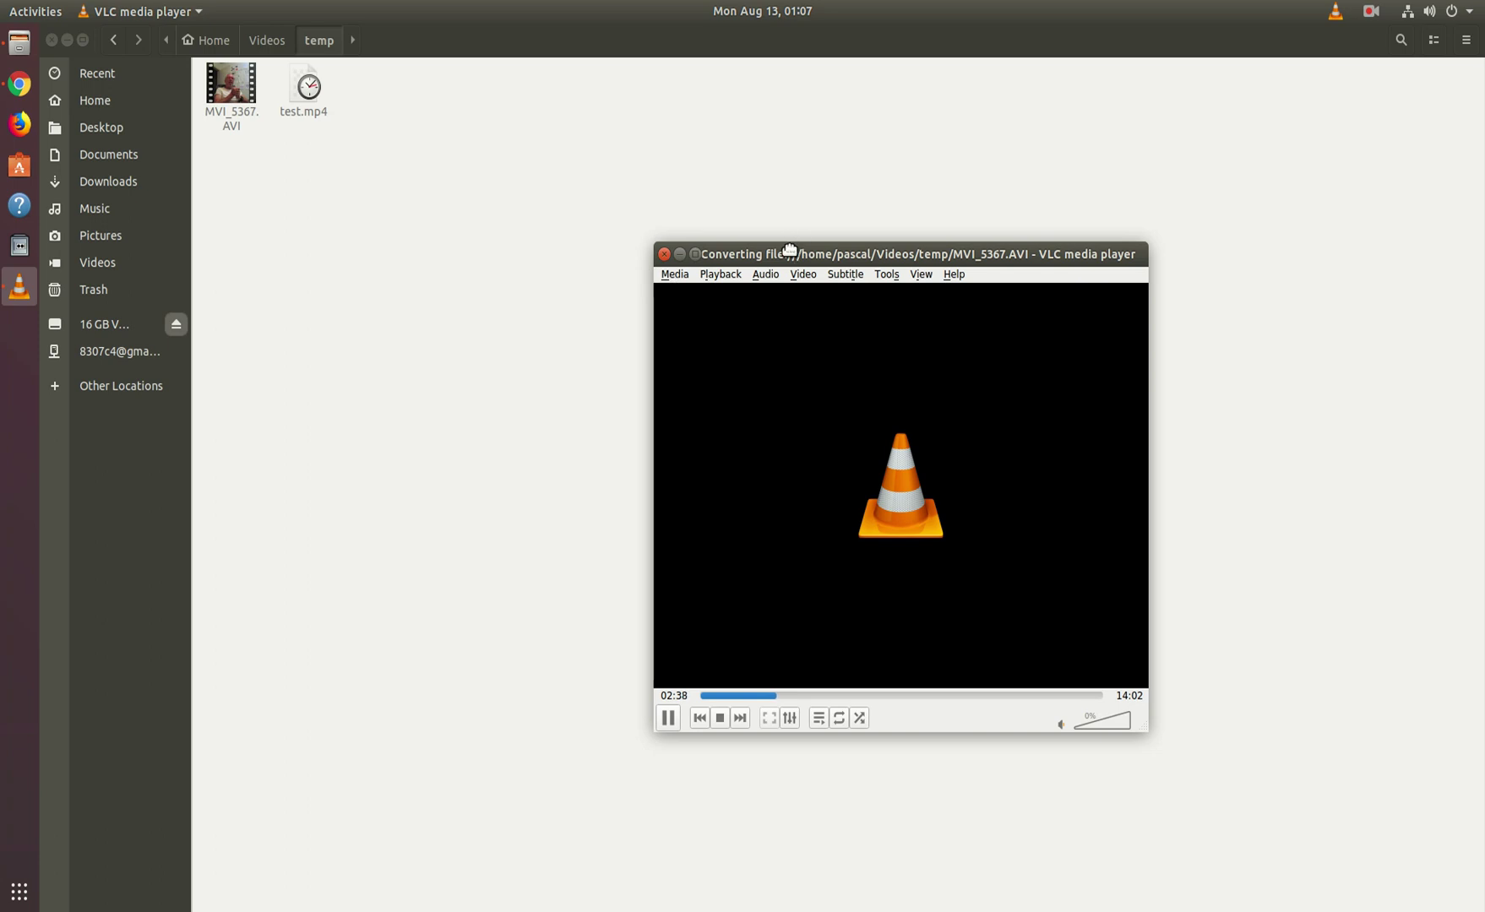
pyautogui.moveTo(789, 250); pyautogui.dragTo(788, 220)
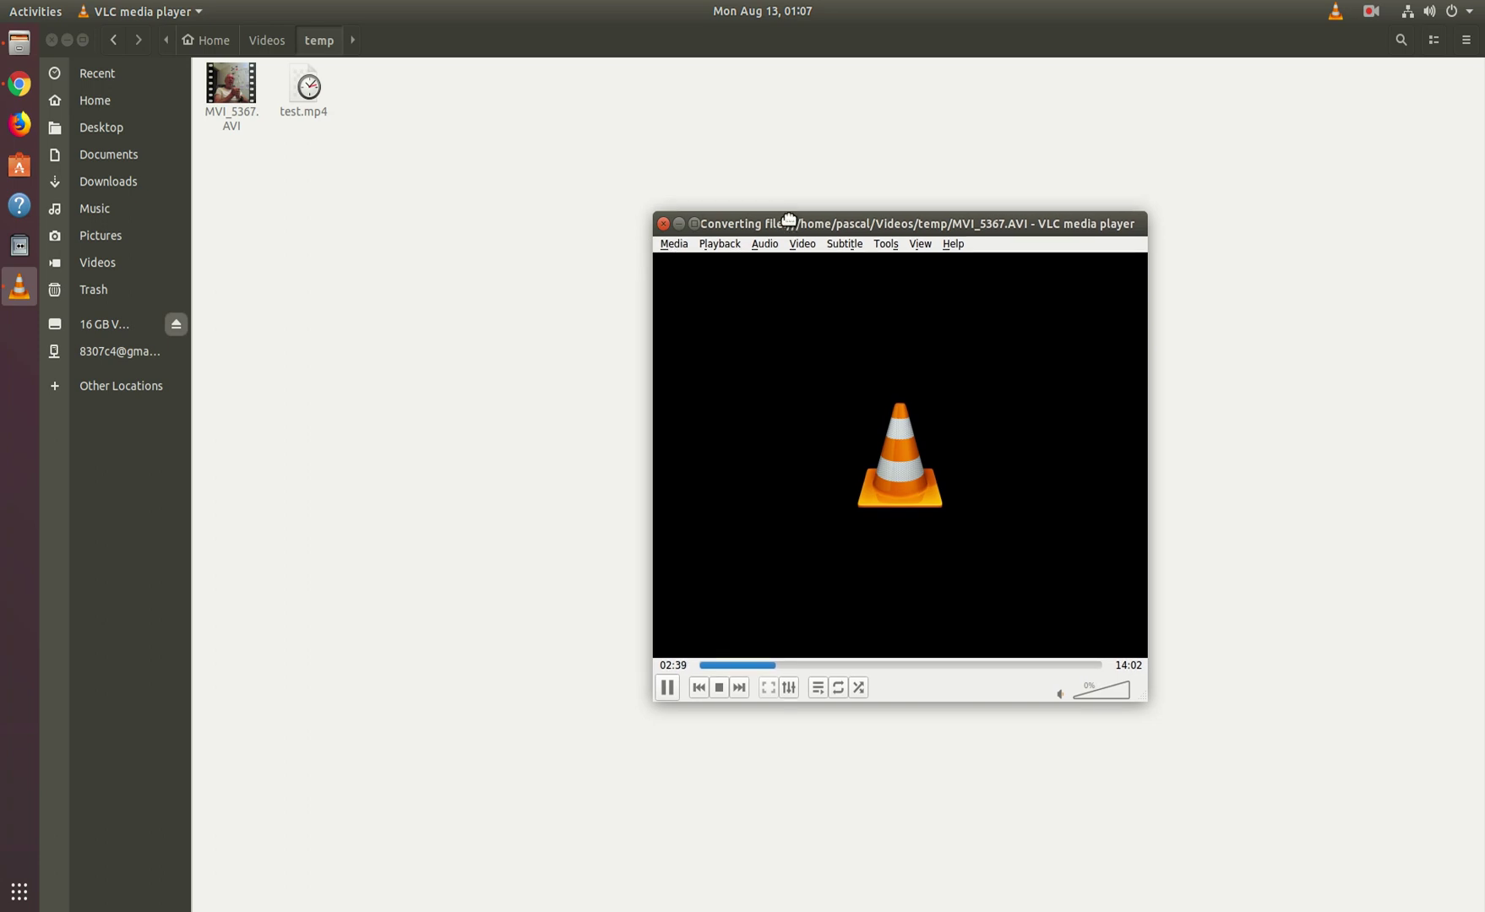
pyautogui.click(667, 247)
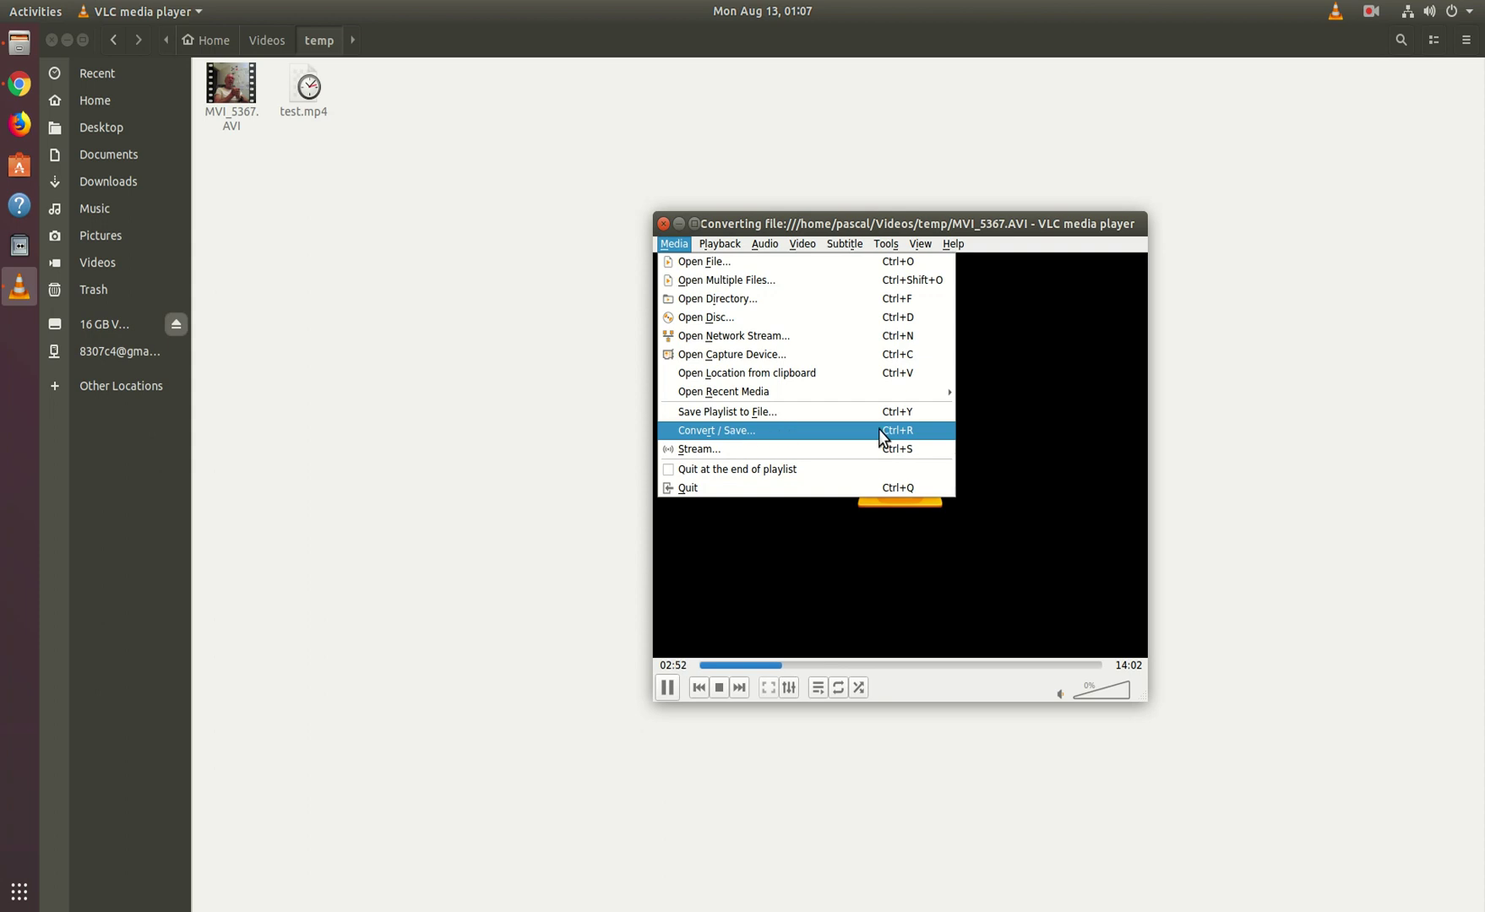
pyautogui.click(1265, 412)
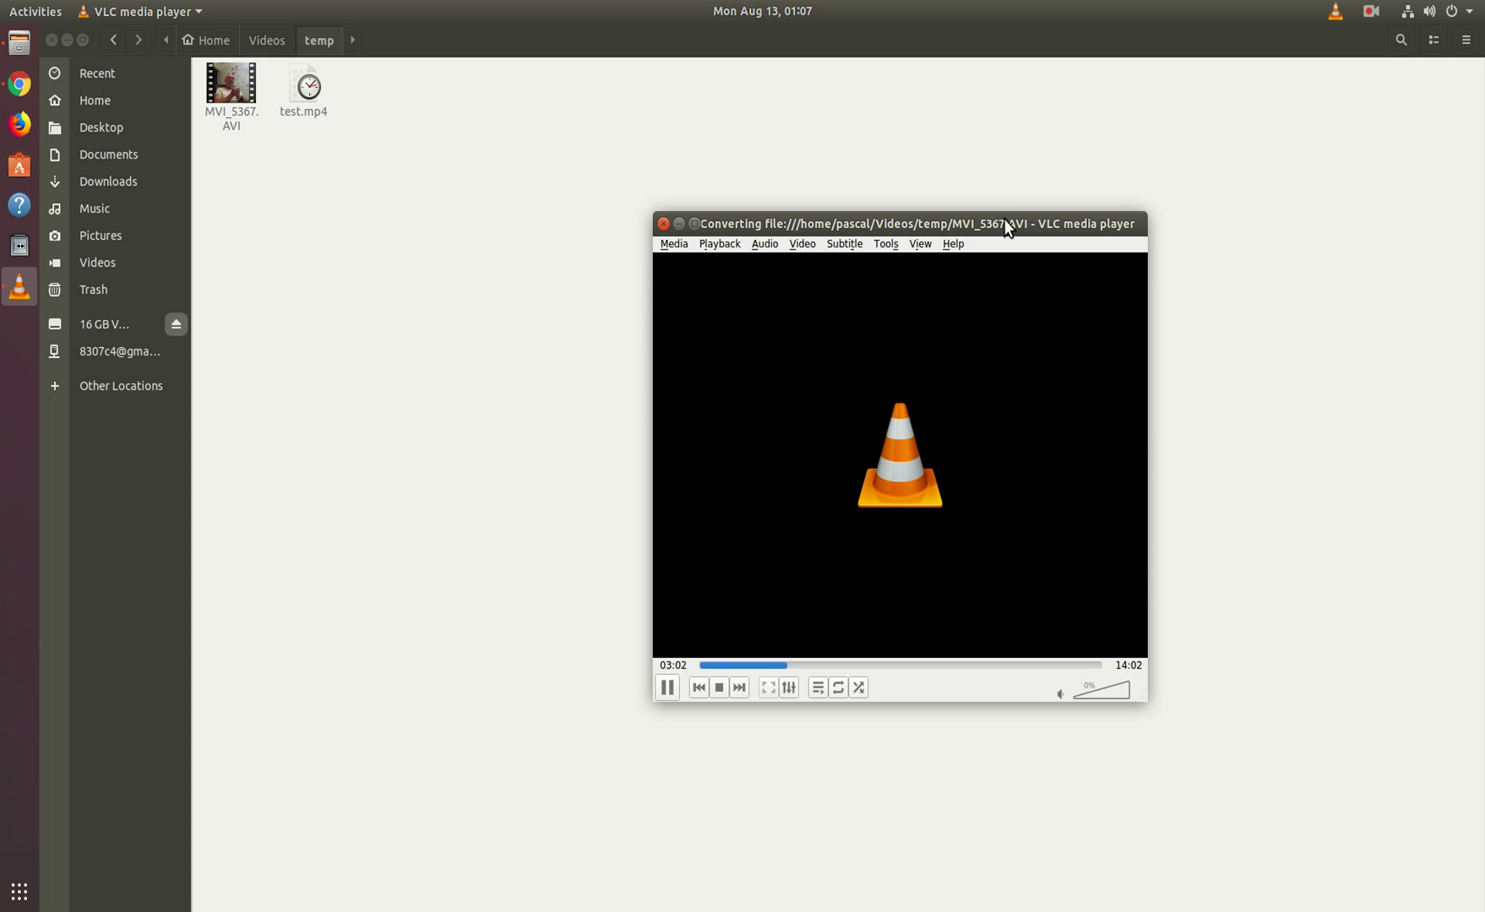
# Start another Convert / Save job, add MVI_5380.AVI from the Videos folder as a second source file, and cancel the job
pyautogui.hotkey('ctrl', 'r')
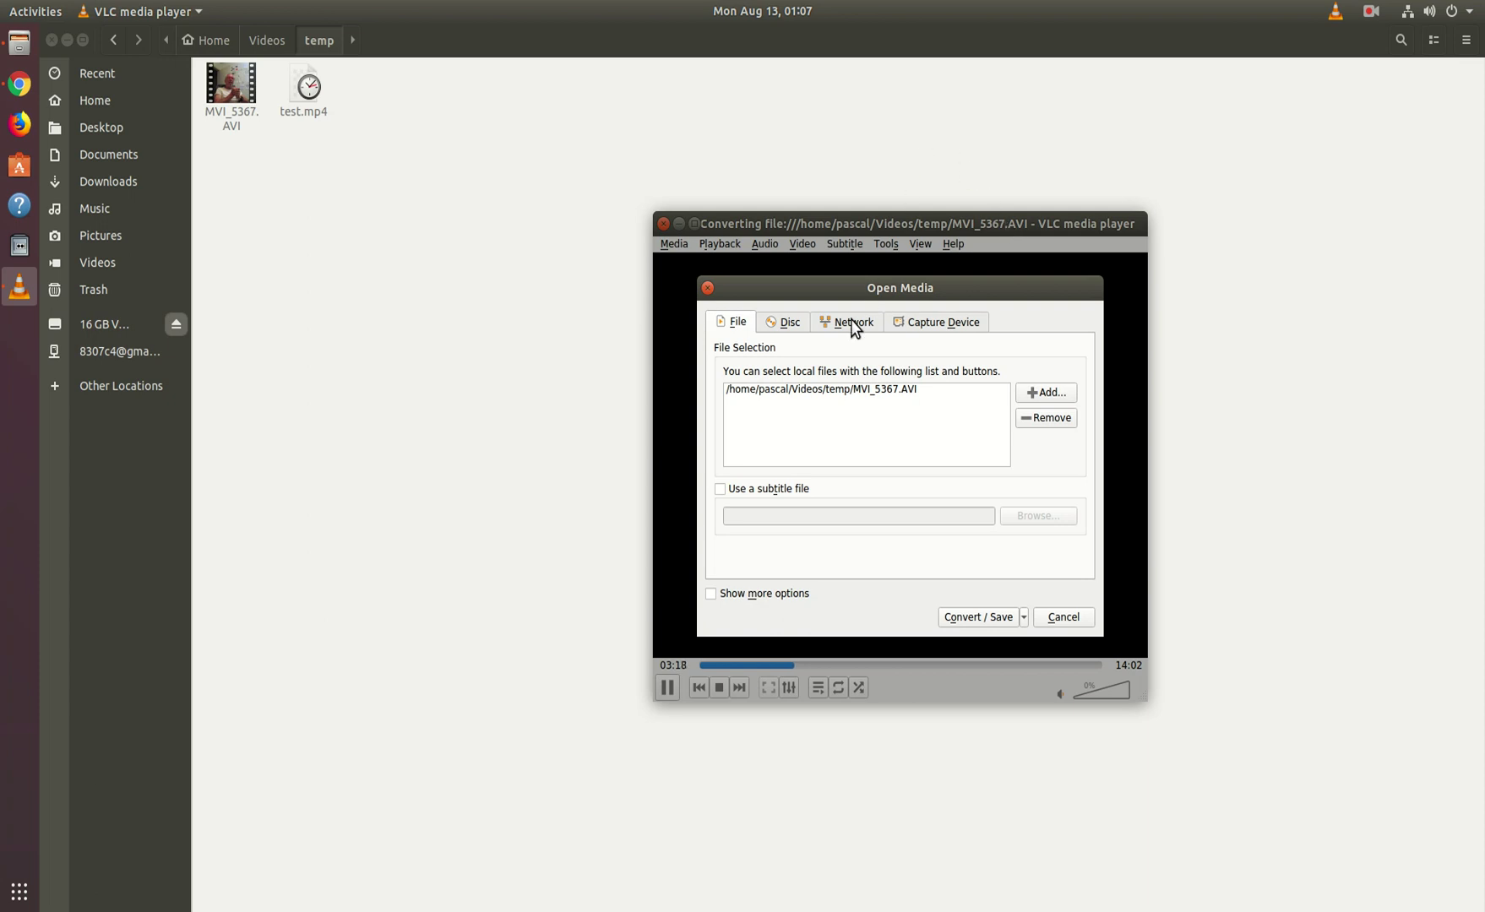
pyautogui.click(1028, 392)
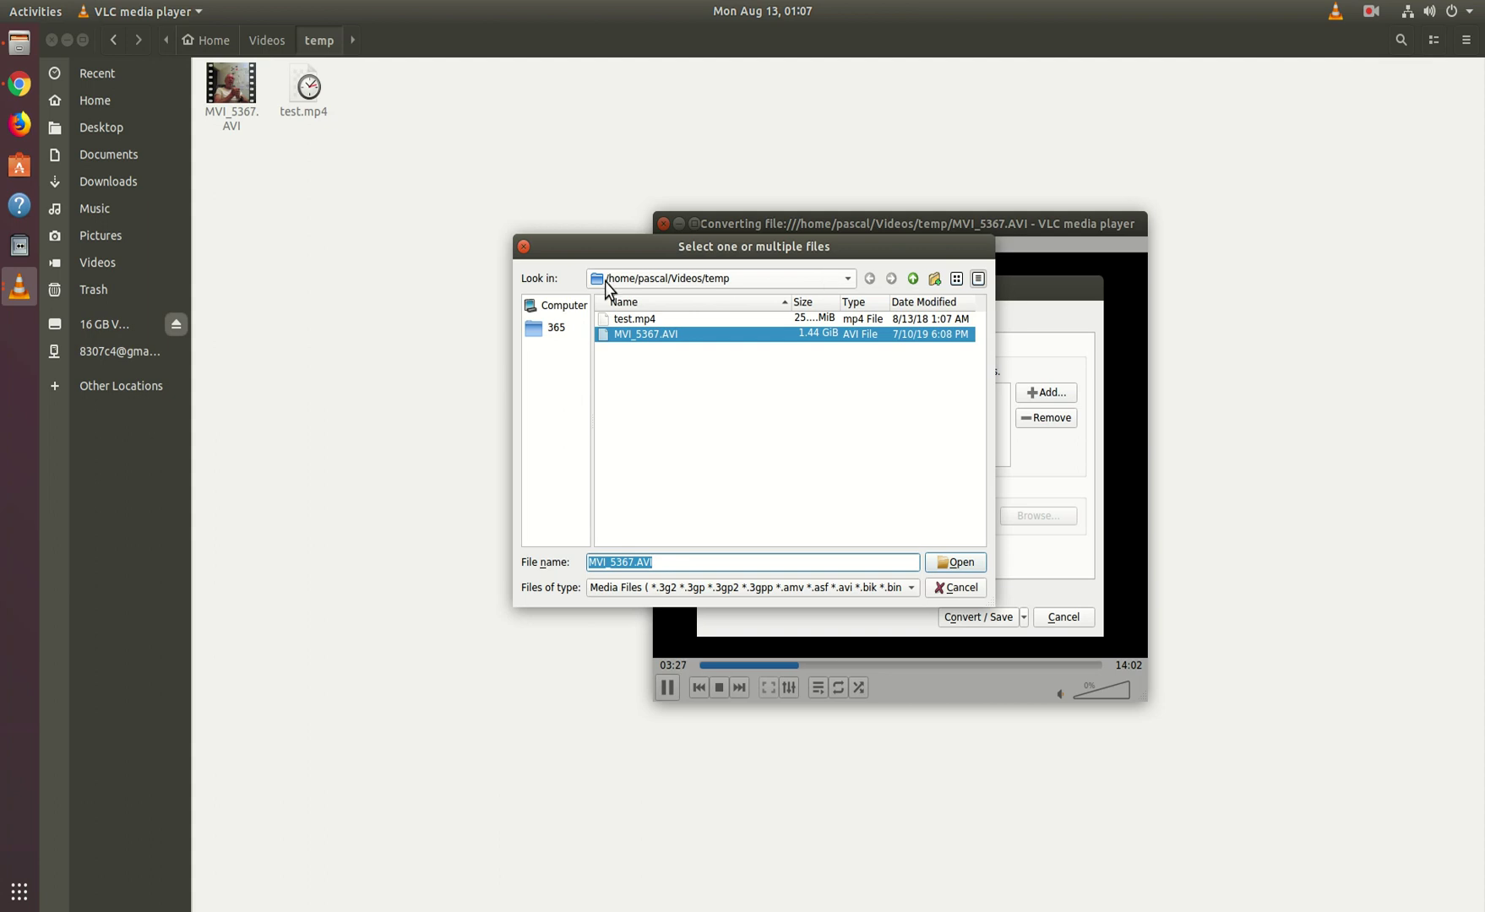
pyautogui.click(832, 276)
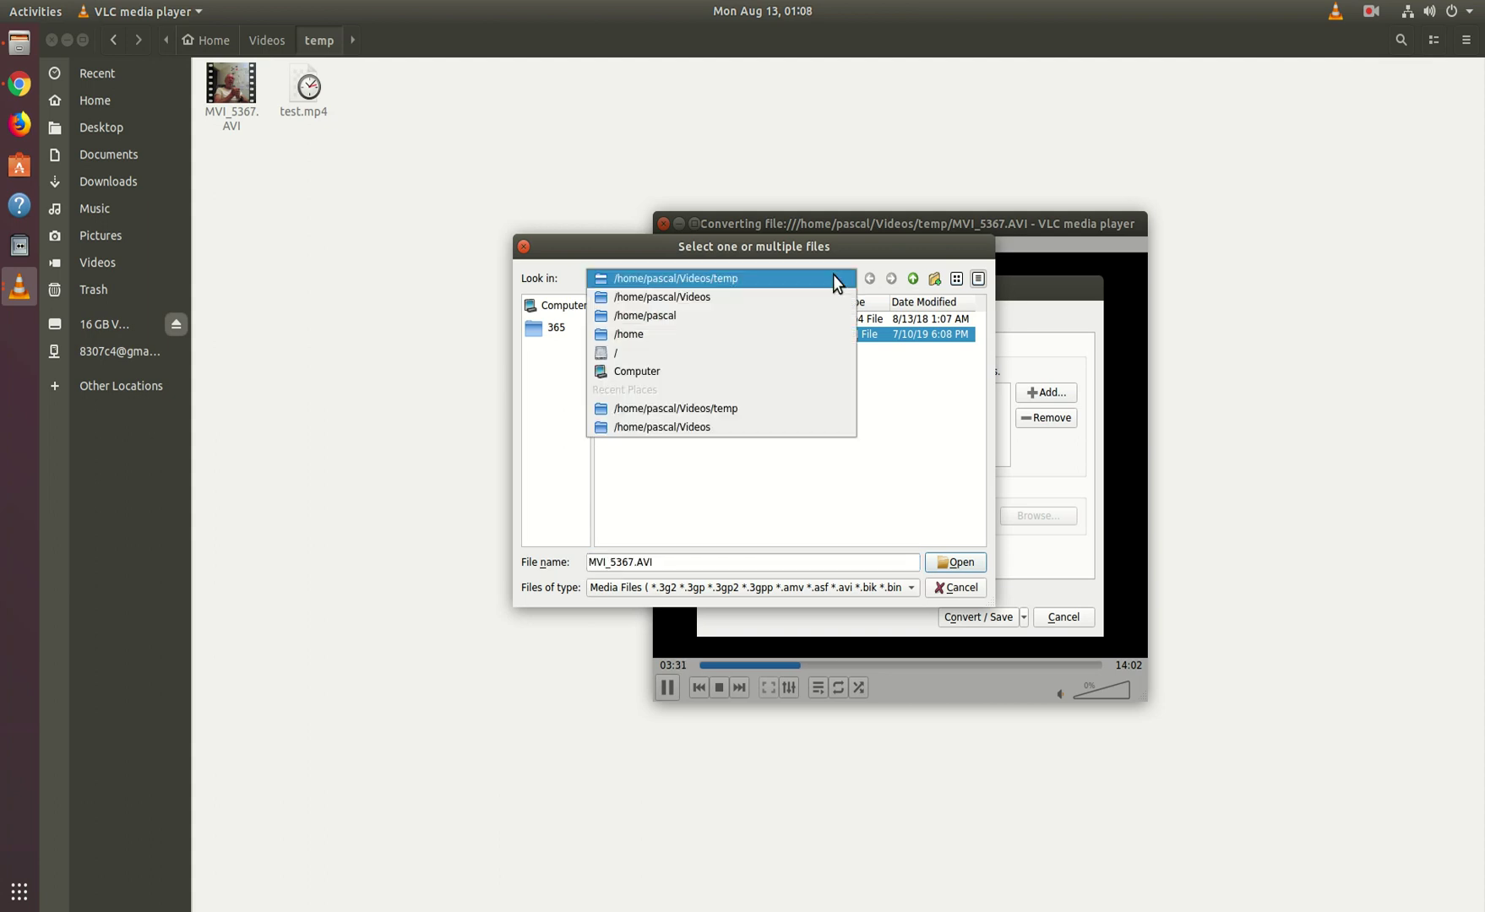
pyautogui.click(784, 291)
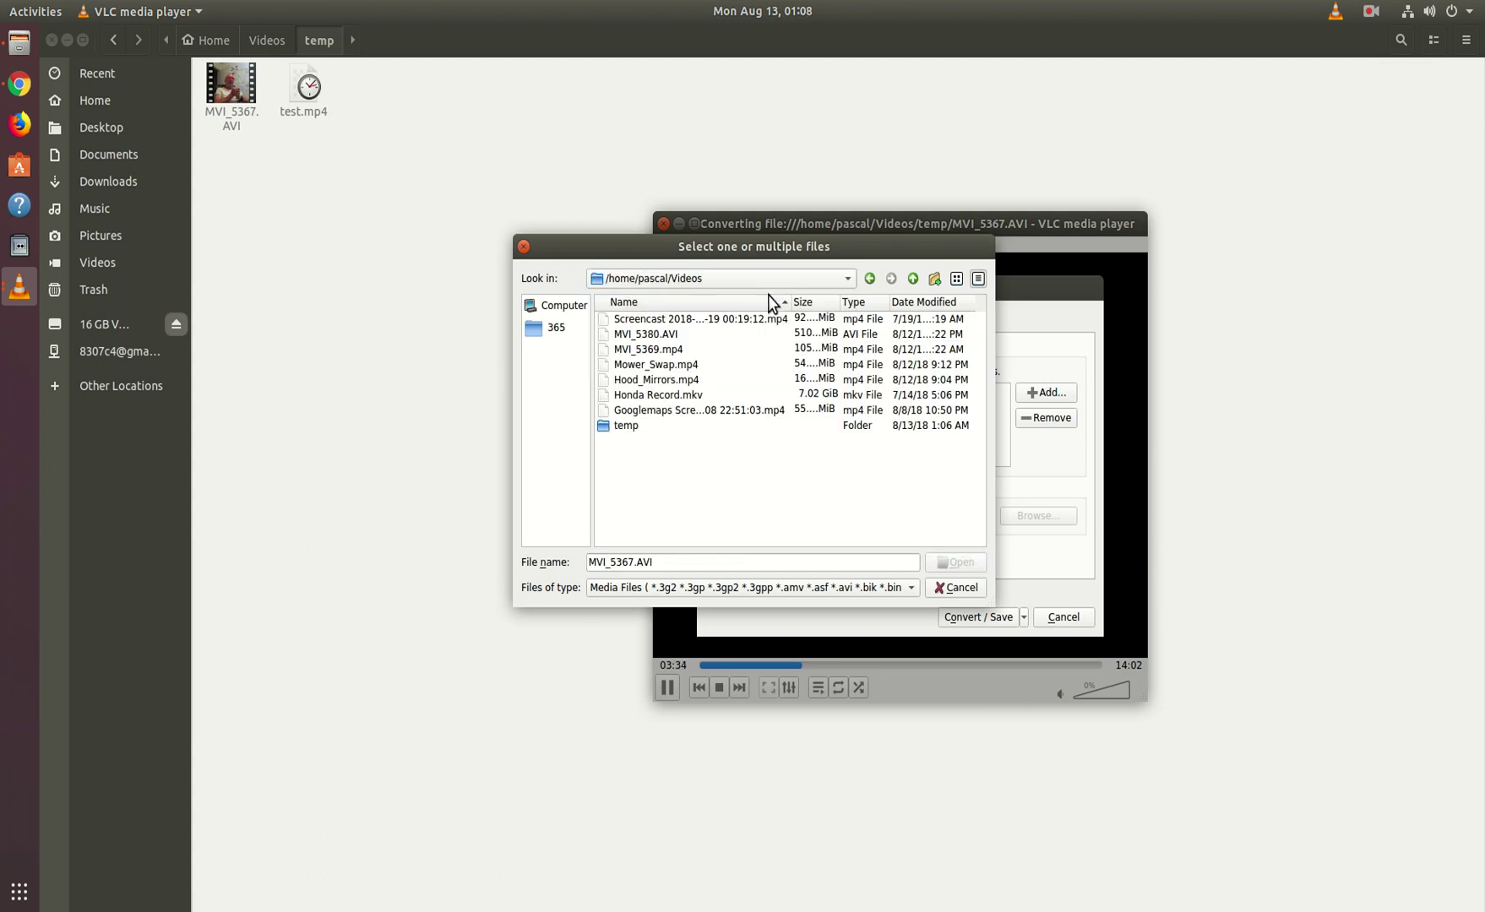
pyautogui.doubleClick(662, 333)
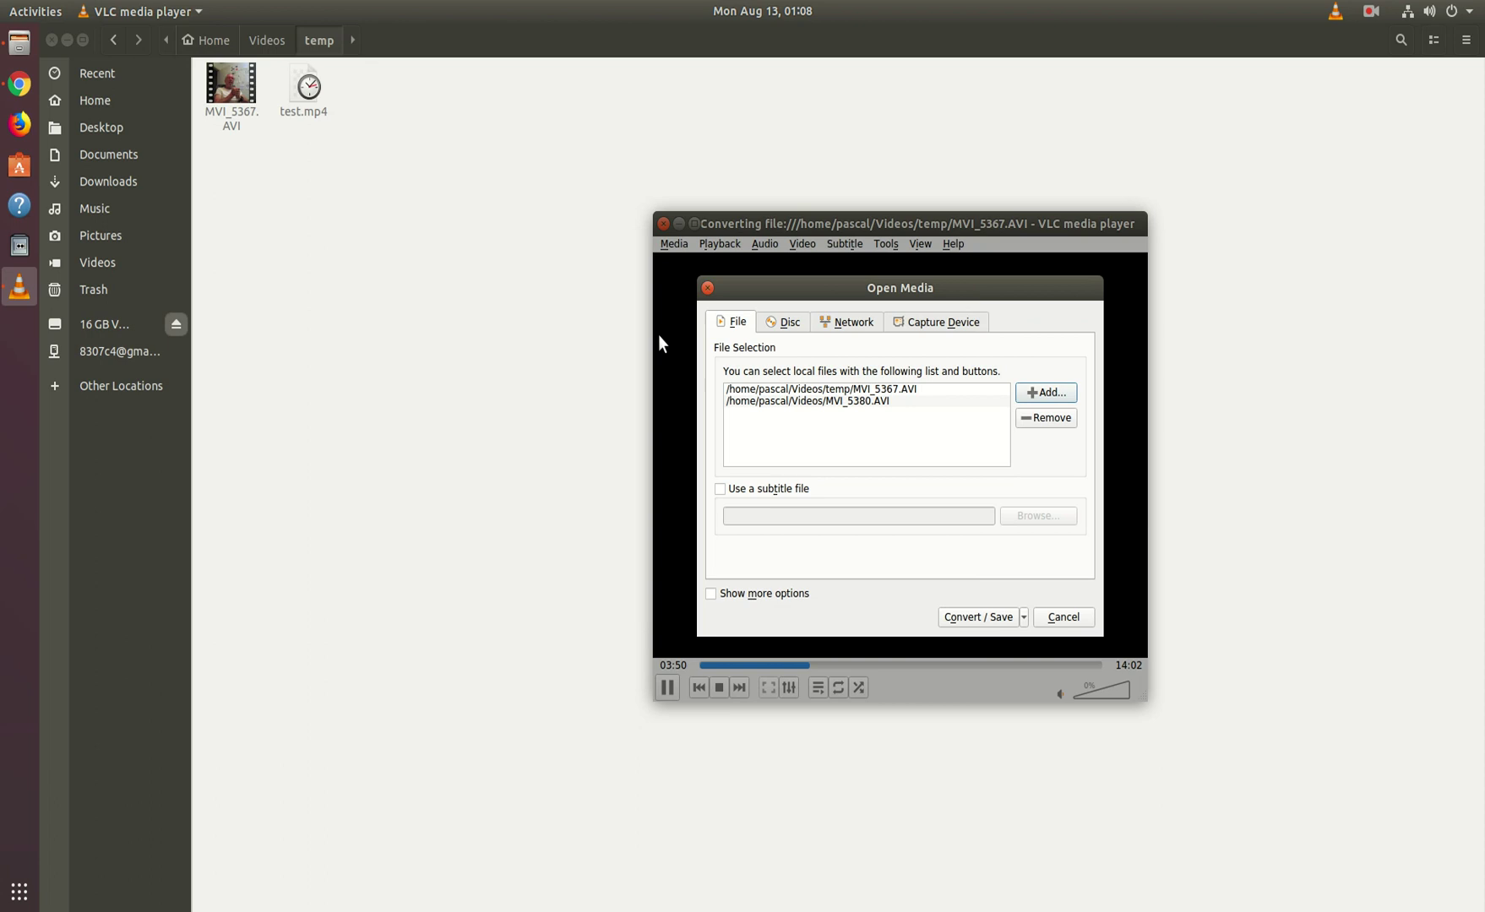
pyautogui.click(1078, 616)
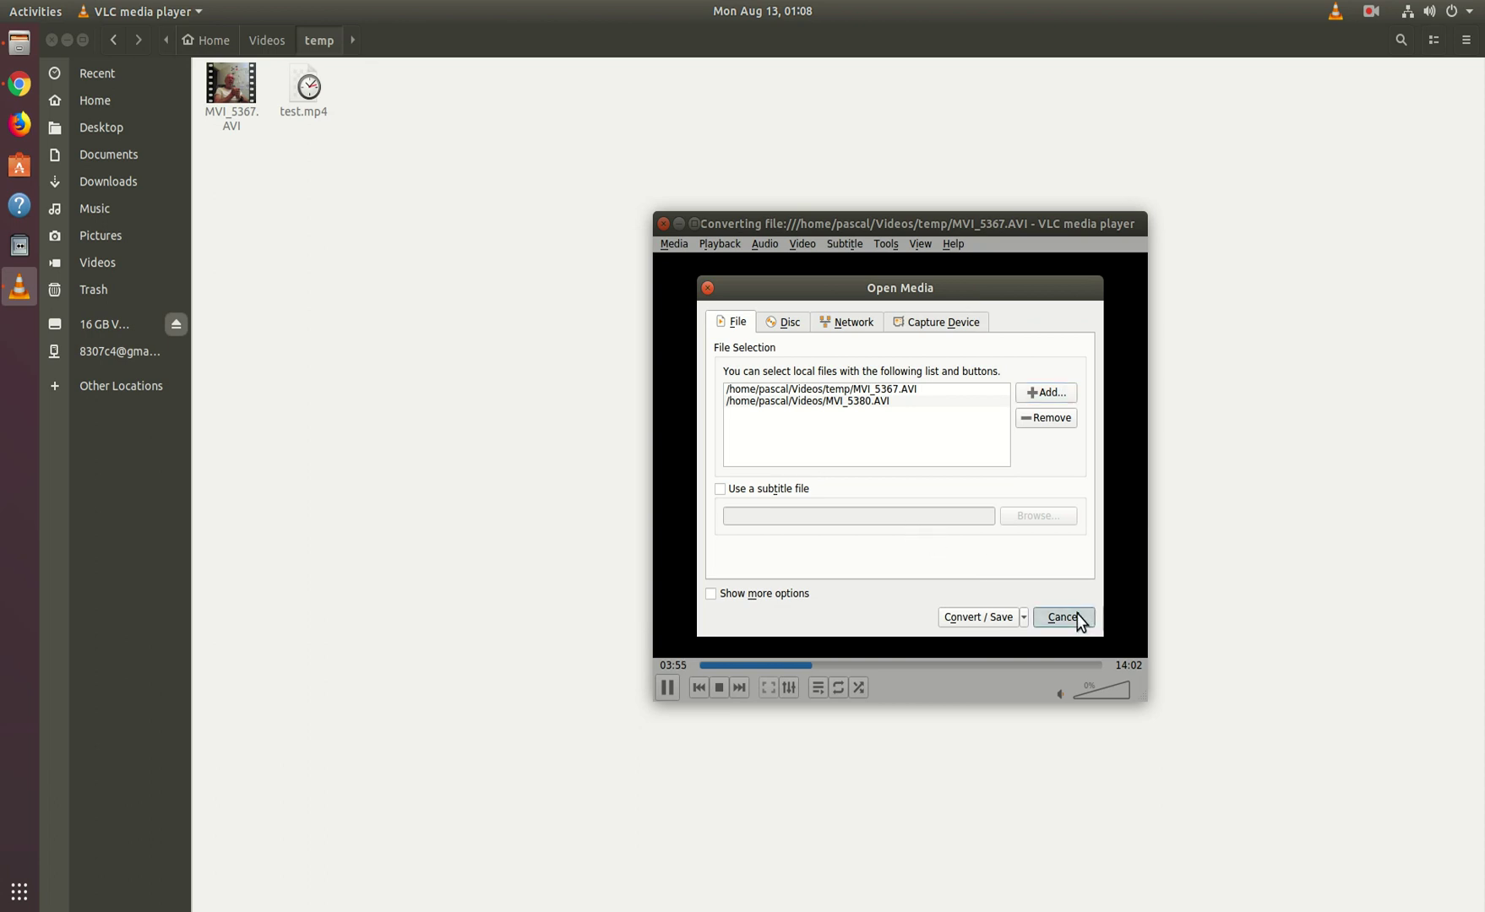
pyautogui.click(1078, 618)
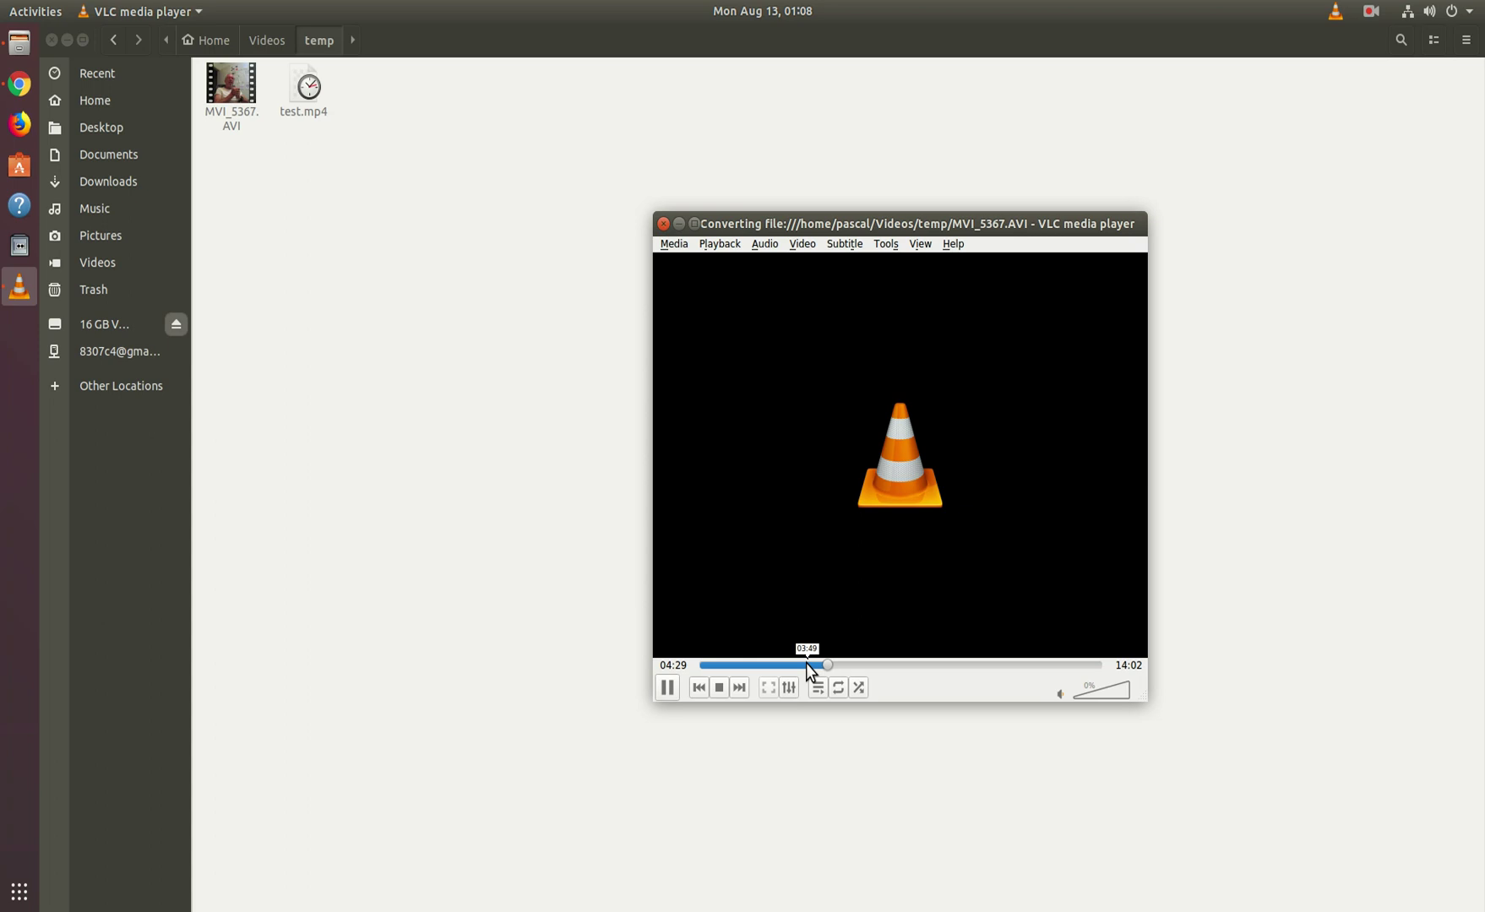
pyautogui.click(1372, 12)
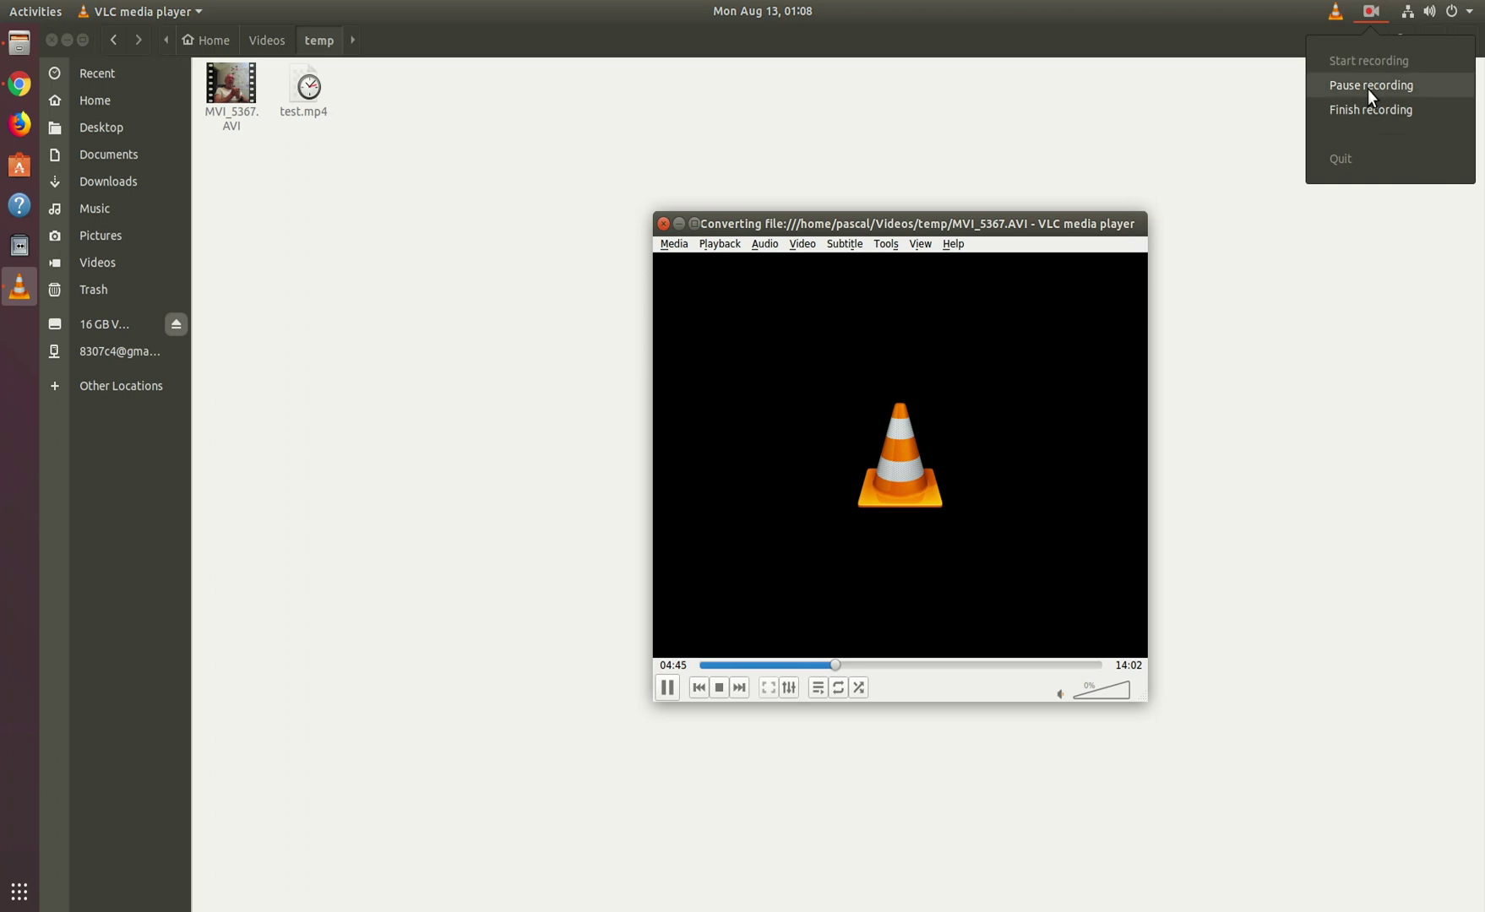